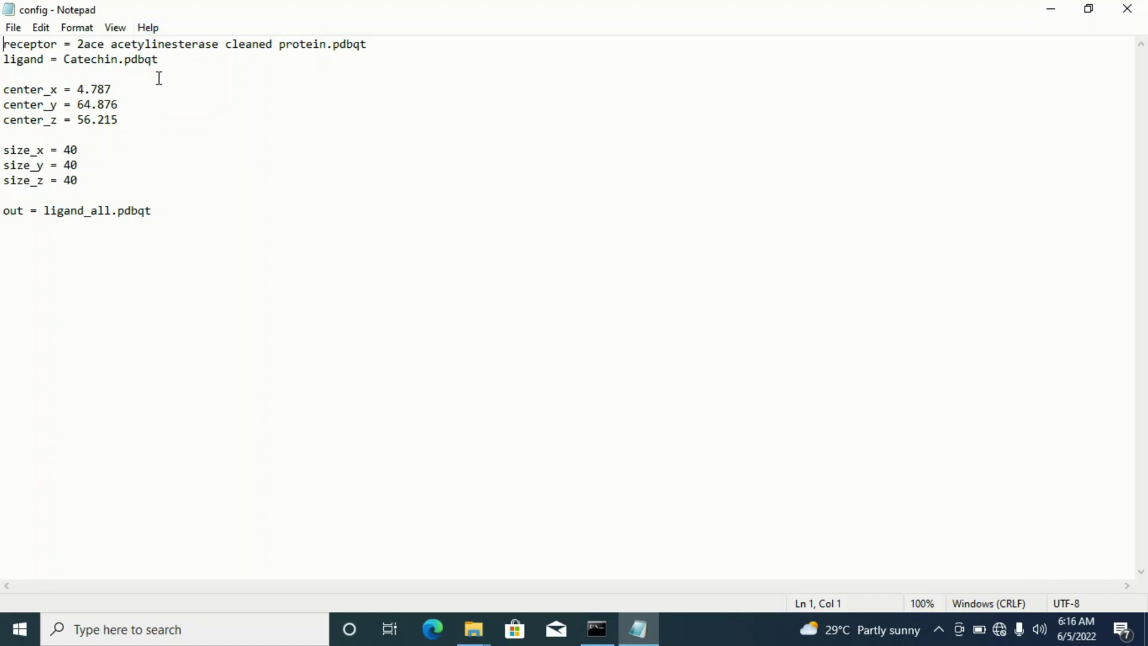
Minimize the config file and open the Docking tutorials folder from the desktop in a maximized window
left_click(182, 107)
left_click(1050, 10)
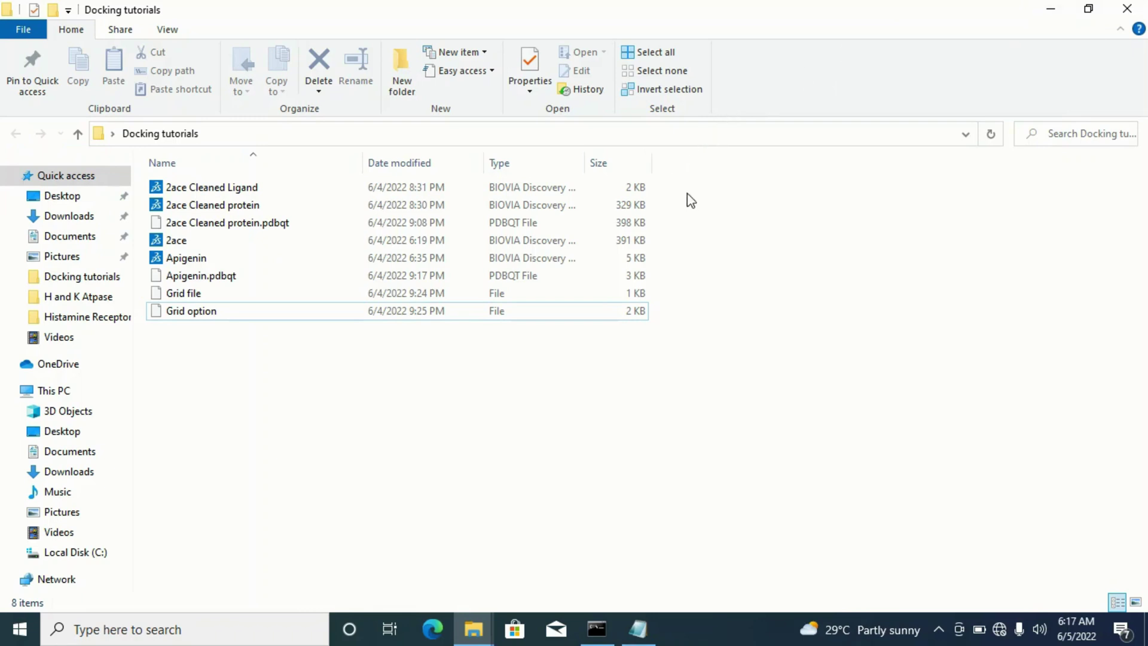
left_click(1055, 9)
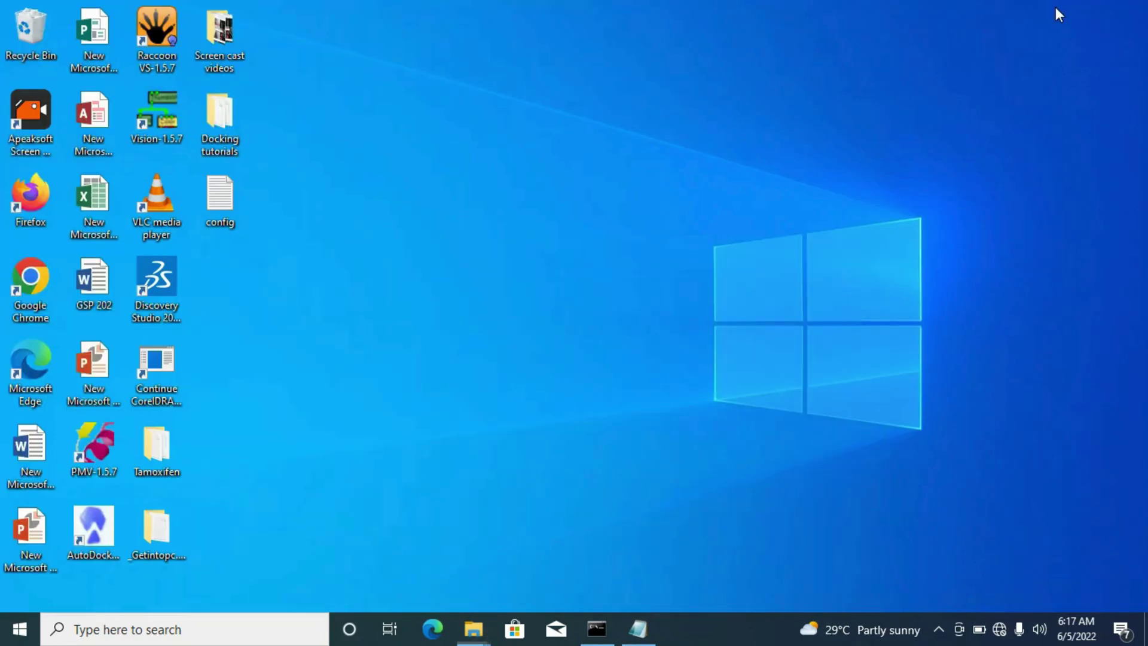
double_click(232, 120)
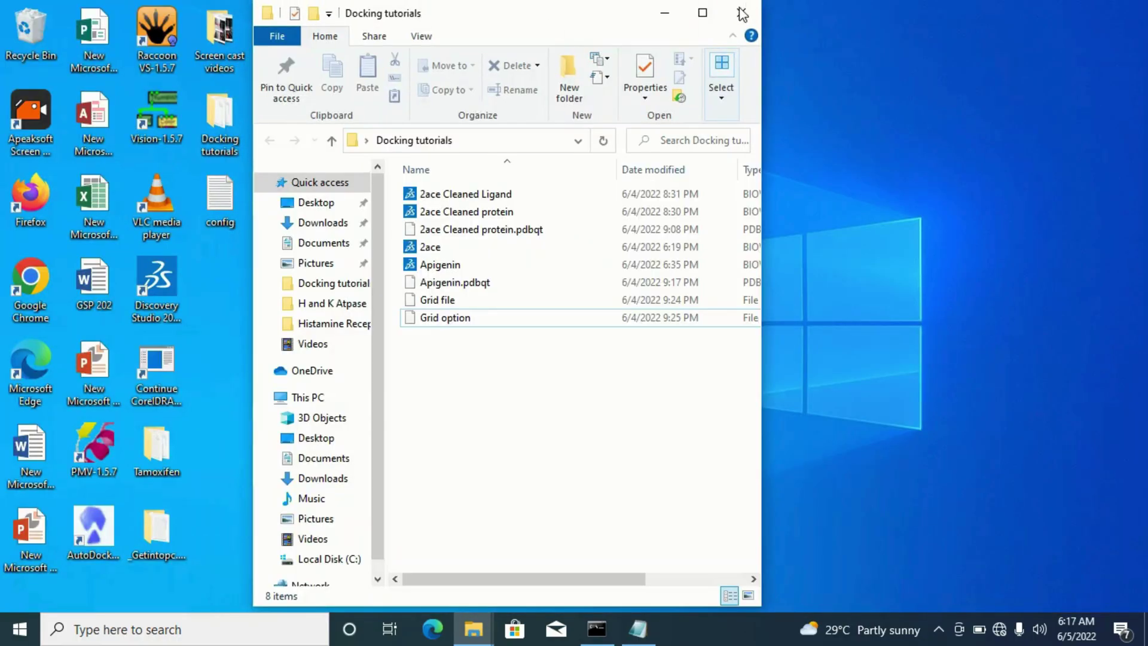
left_click(703, 13)
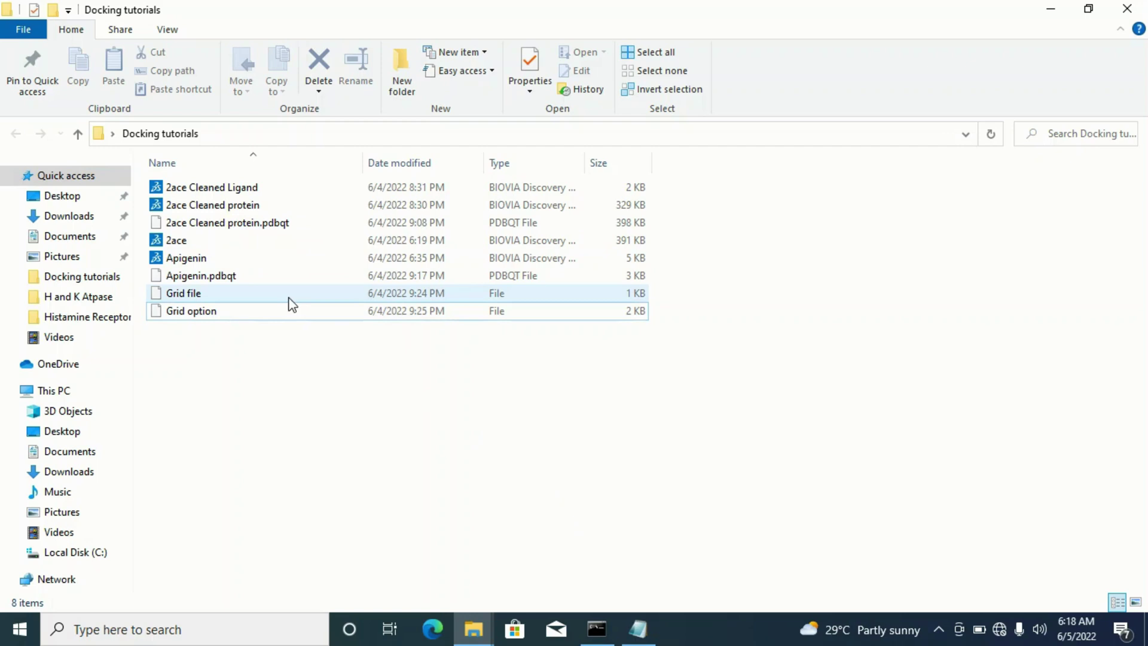
left_click(264, 228)
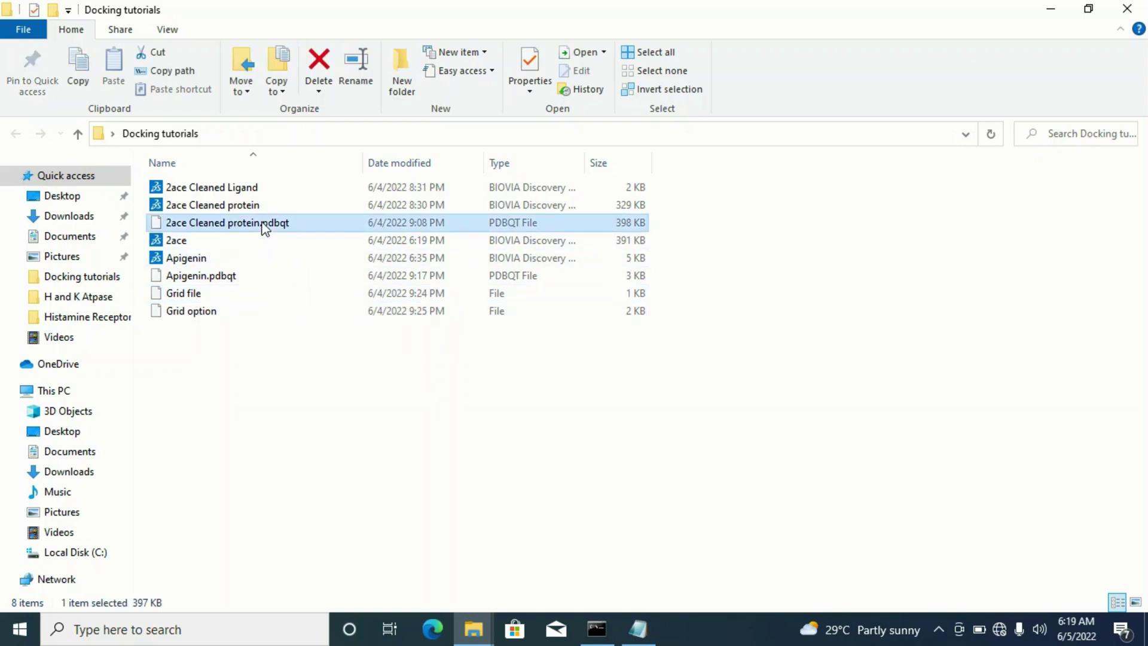
left_click(265, 227)
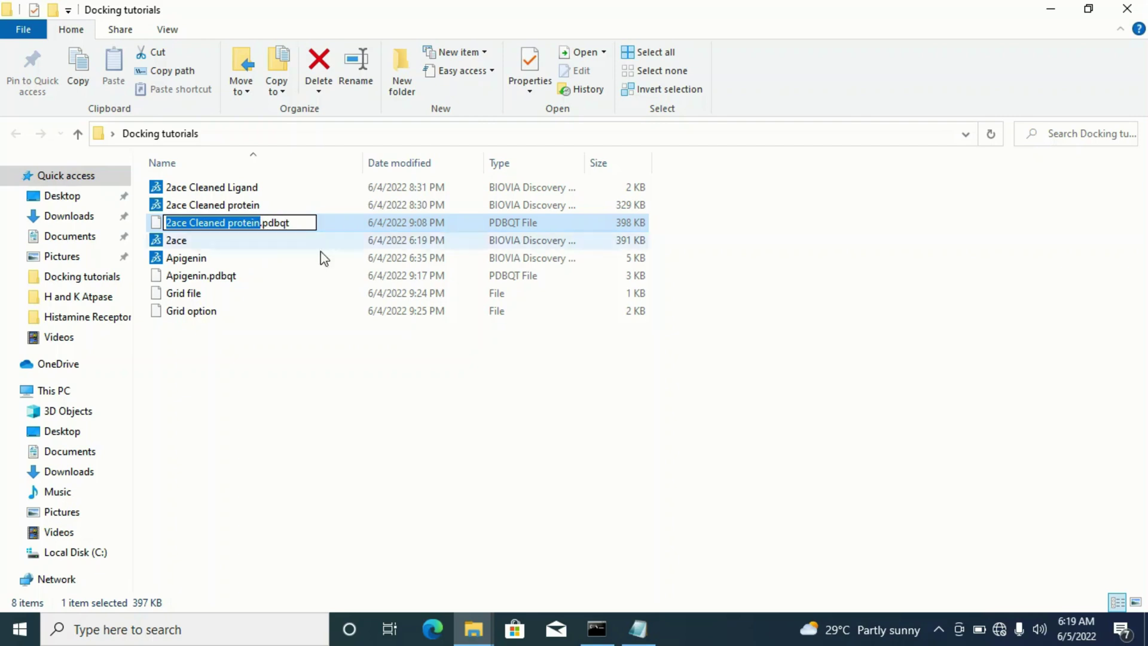
left_click(352, 367)
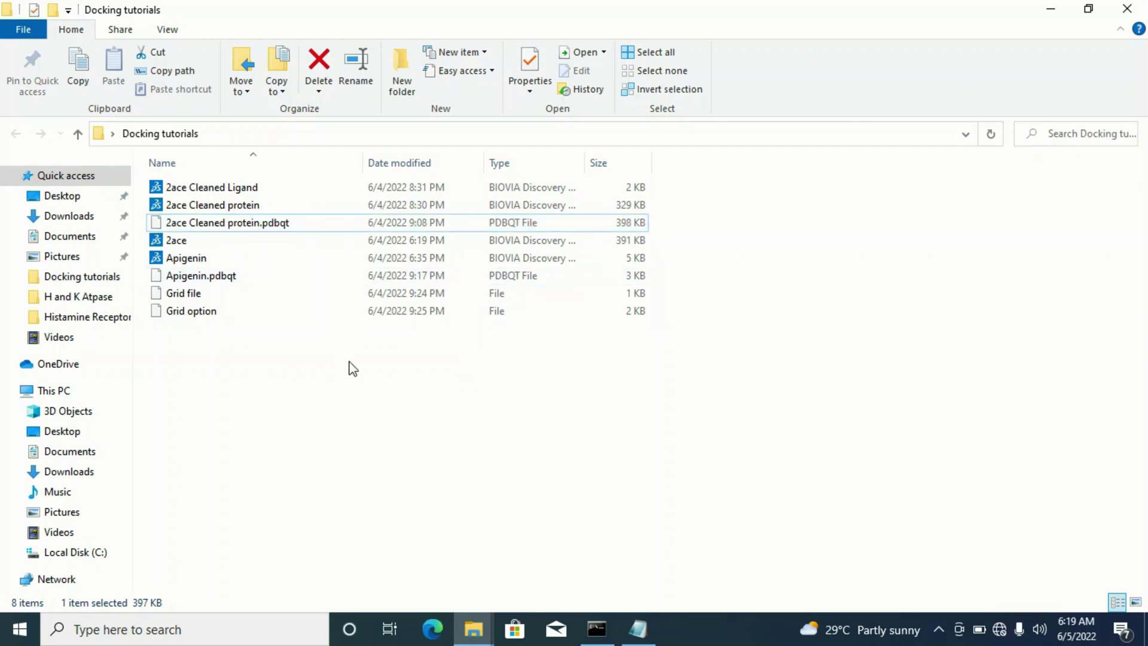
Copy the full file name of 2ace Cleaned protein.pdbqt, including its extension
left_click(313, 223)
right_click(313, 221)
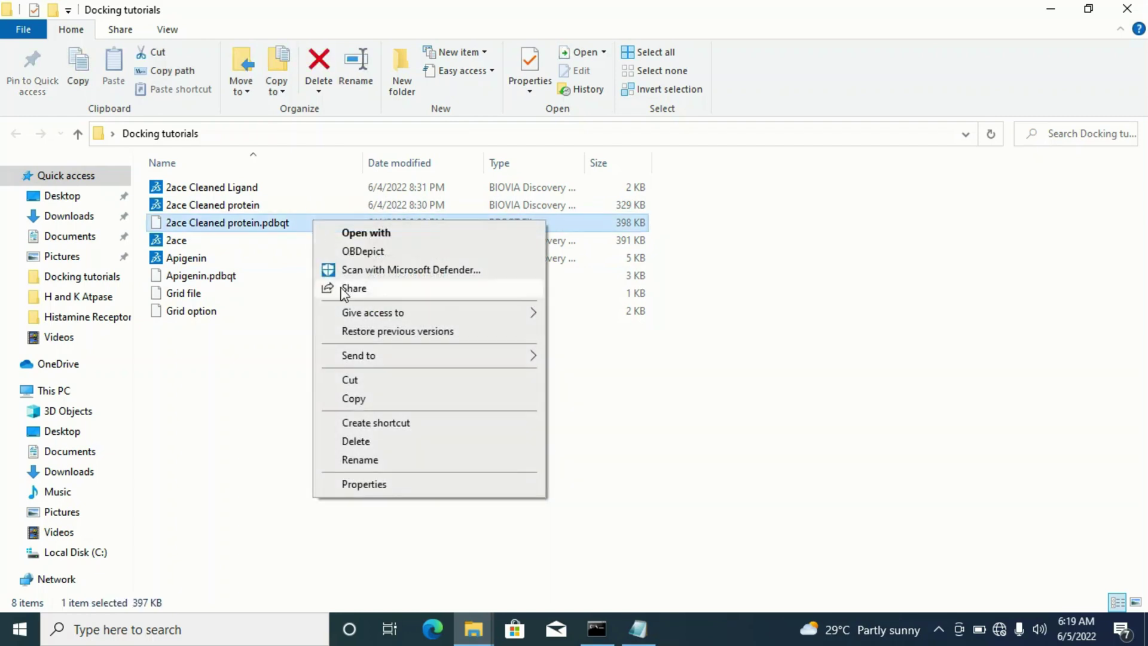
left_click(362, 460)
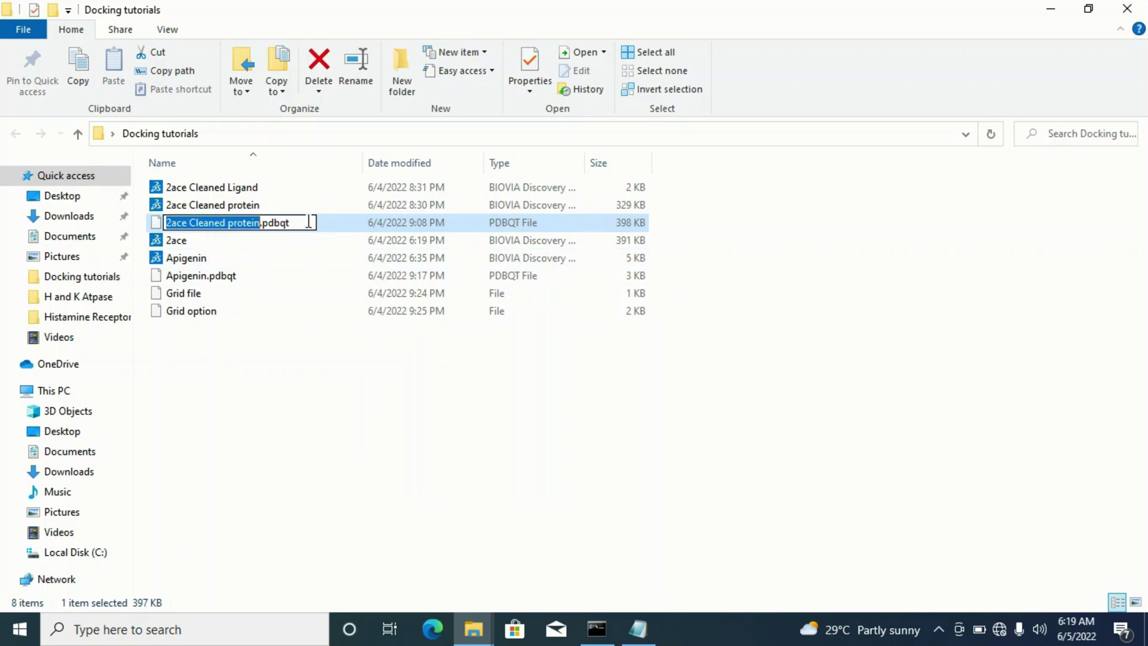
left_click_drag(308, 222, 170, 221)
key("ctrl+c")
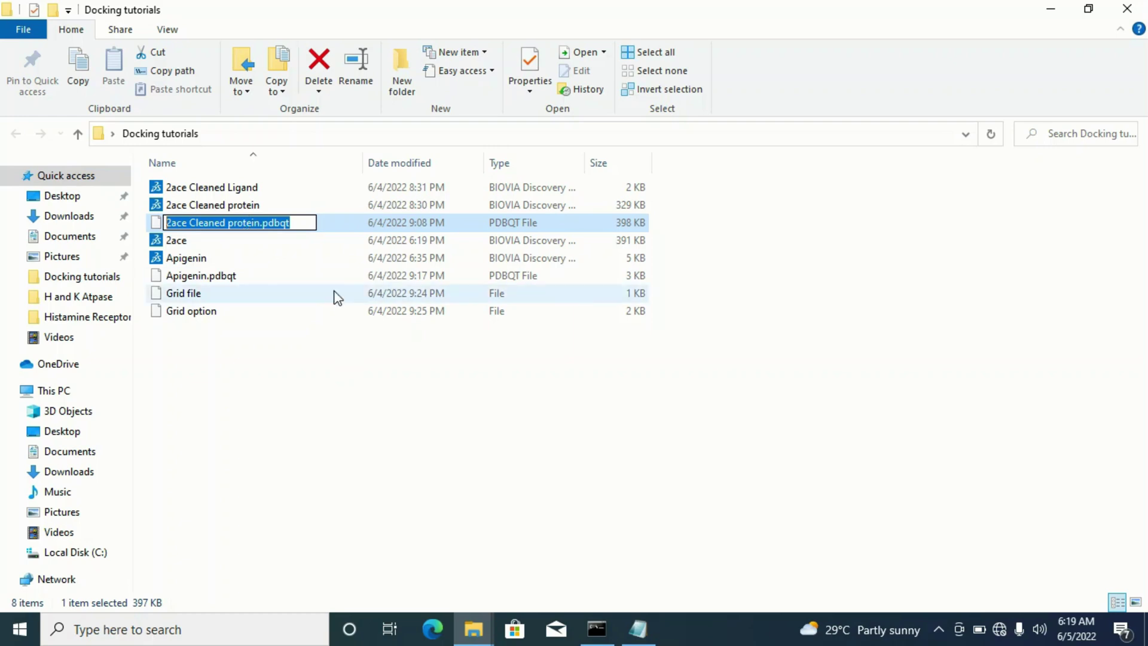
Switch to the config file in Notepad and replace the receptor value with 2ace Cleaned protein.pdbqt
mouse_move(638, 629)
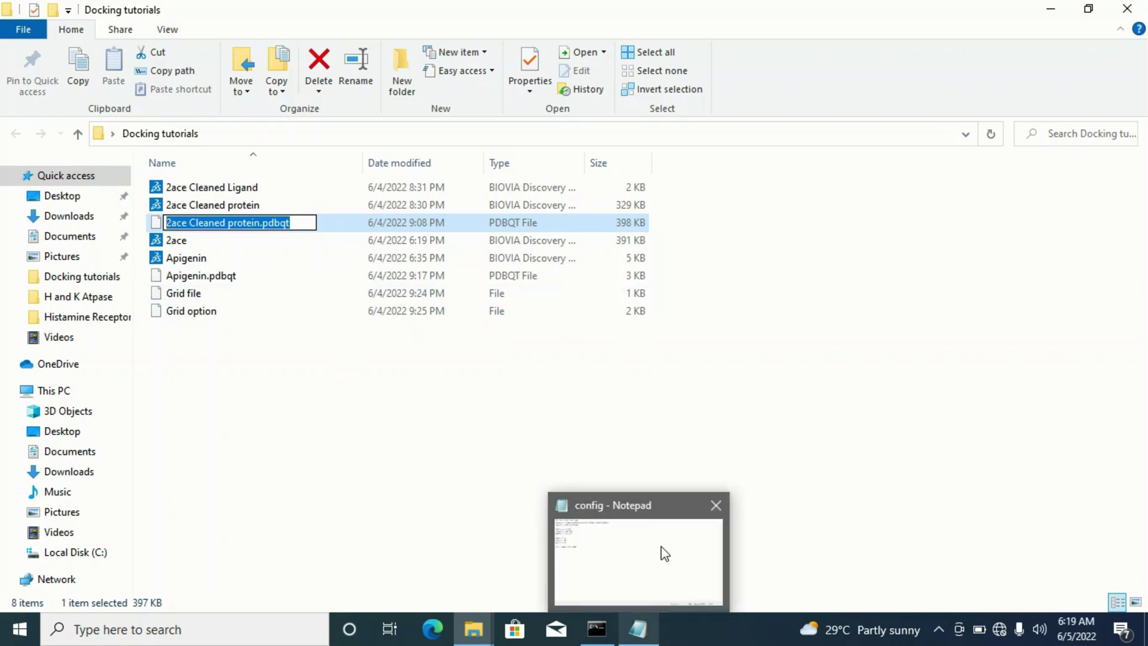
left_click(661, 547)
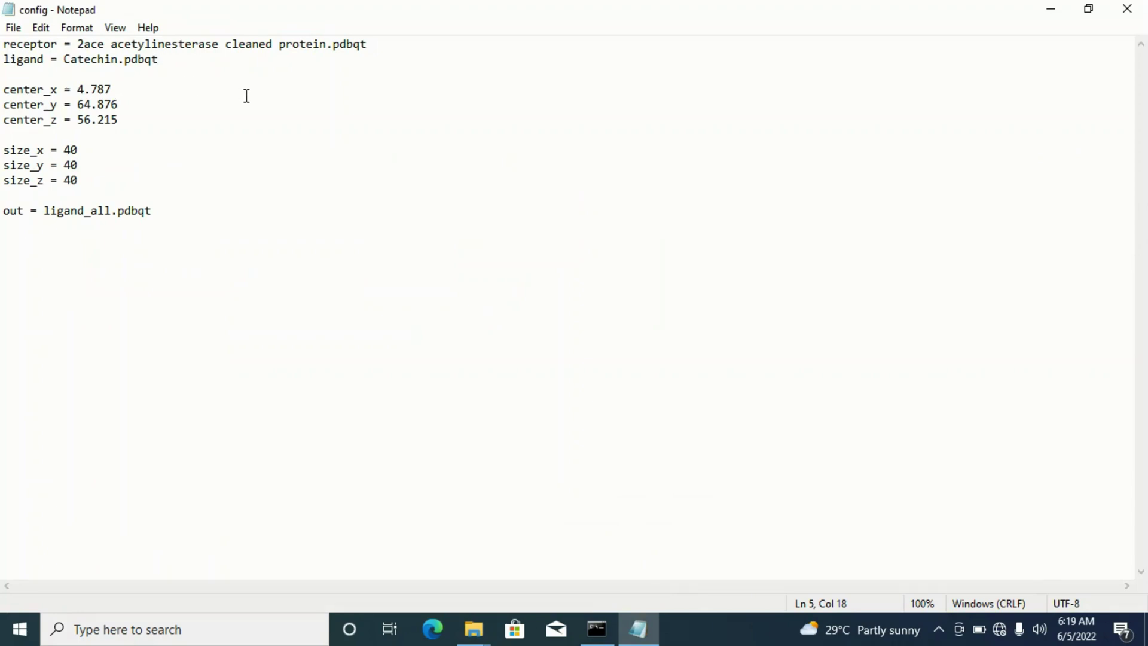
left_click(368, 45)
left_click_drag(367, 46, 79, 40)
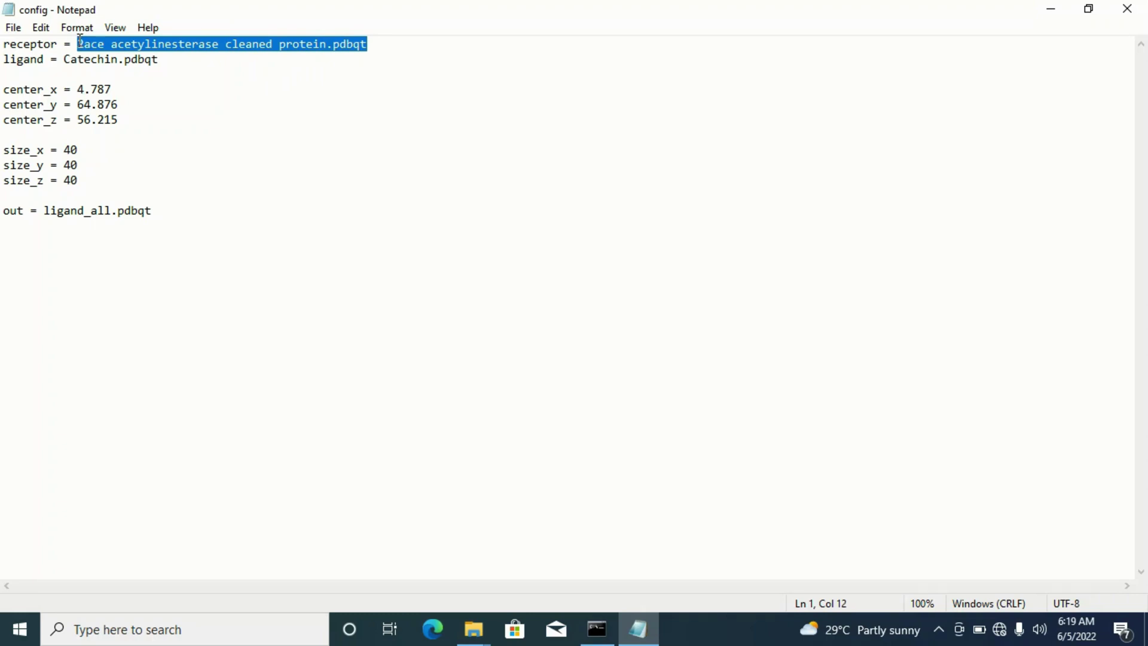
key("ctrl+v")
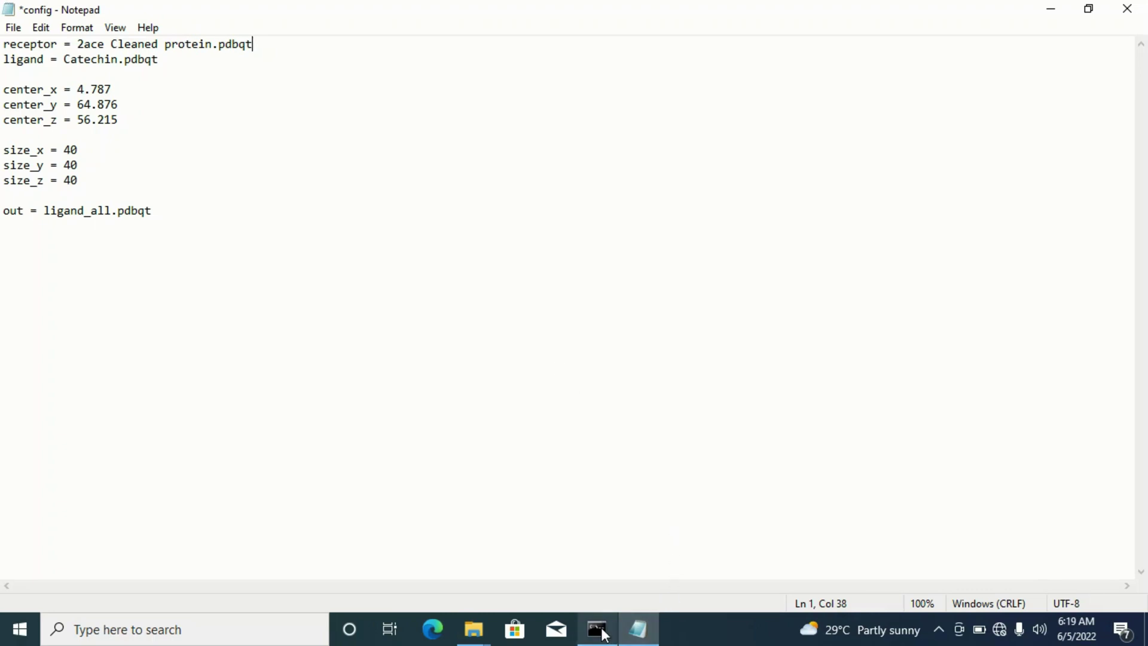
Return to the Docking tutorials folder and copy the full file name Apigenin.pdbqt, including its extension
mouse_move(474, 629)
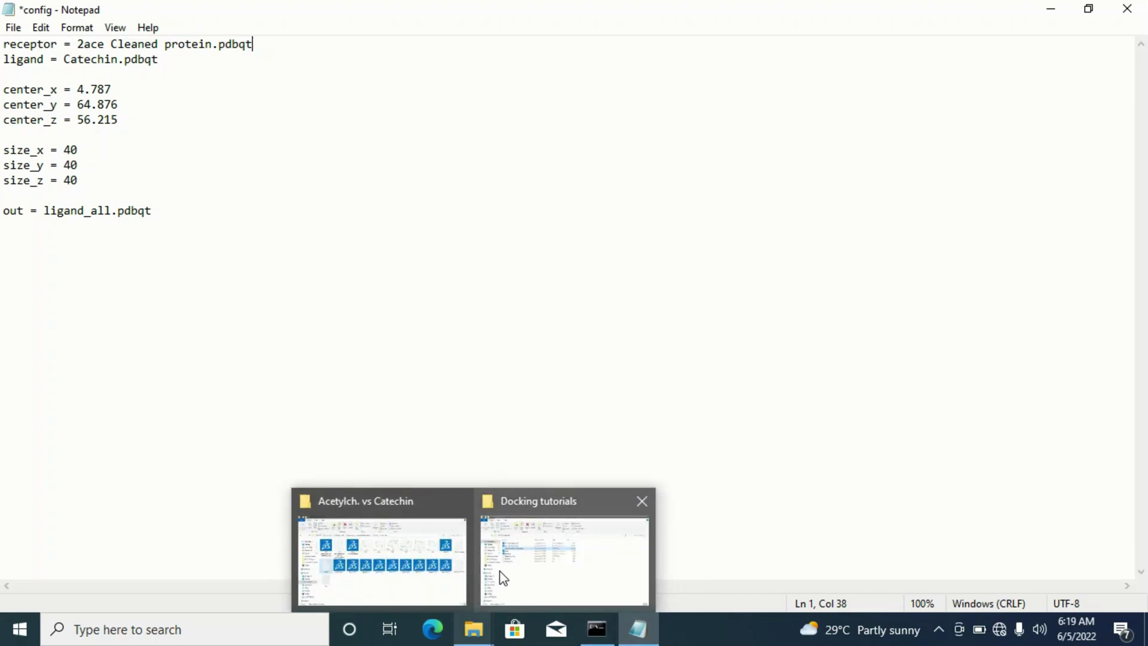
left_click(534, 575)
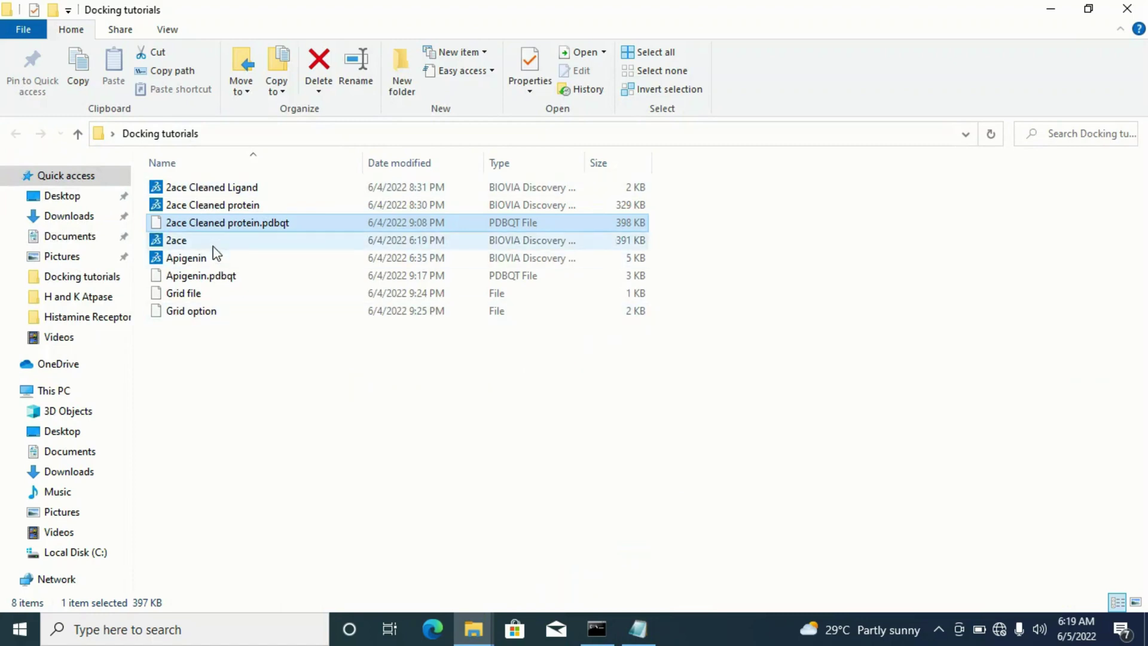
left_click(216, 278)
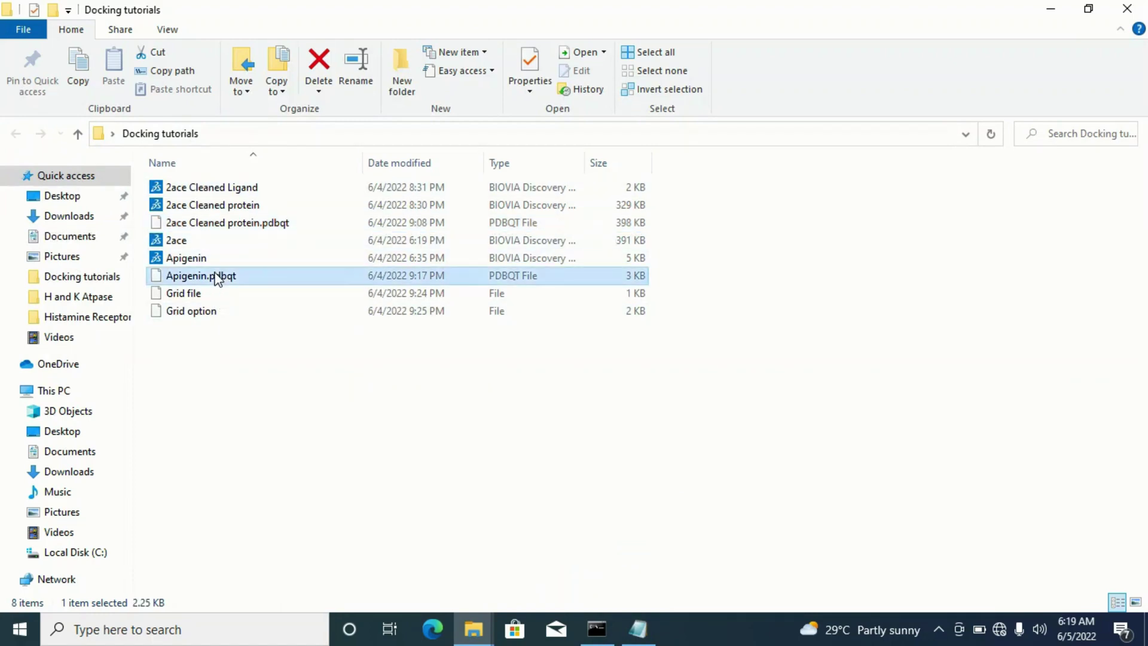
left_click(216, 278)
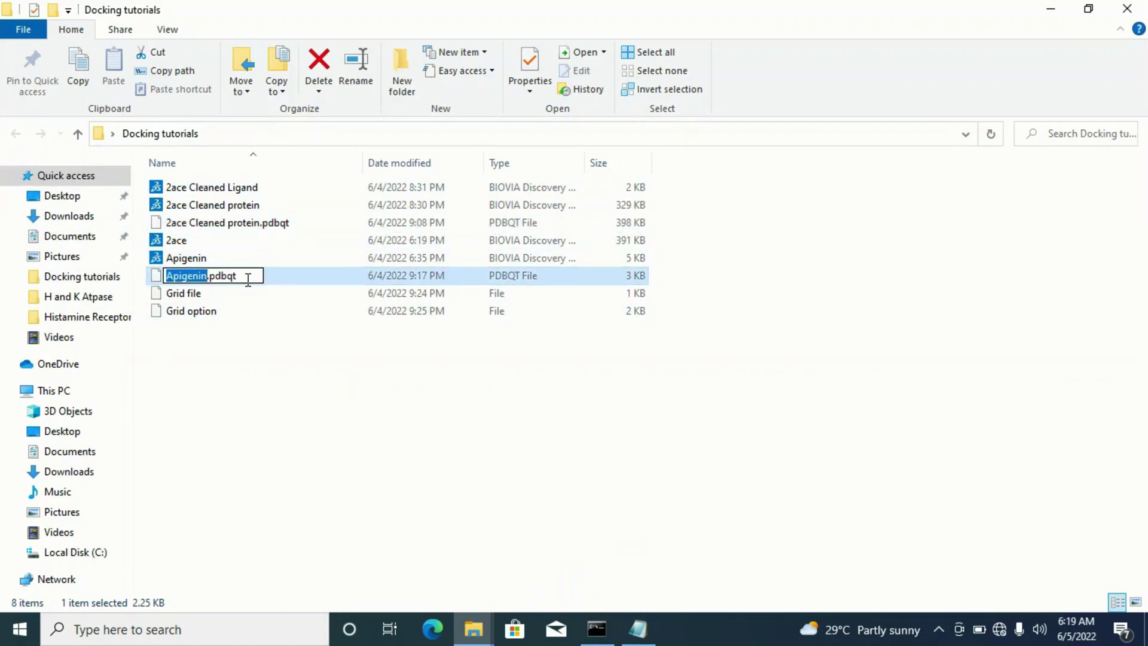
left_click_drag(248, 279, 163, 277)
key("ctrl+c")
Switch to the config file in Notepad and replace the ligand value with Apigenin.pdbqt
mouse_move(635, 631)
left_click(660, 526)
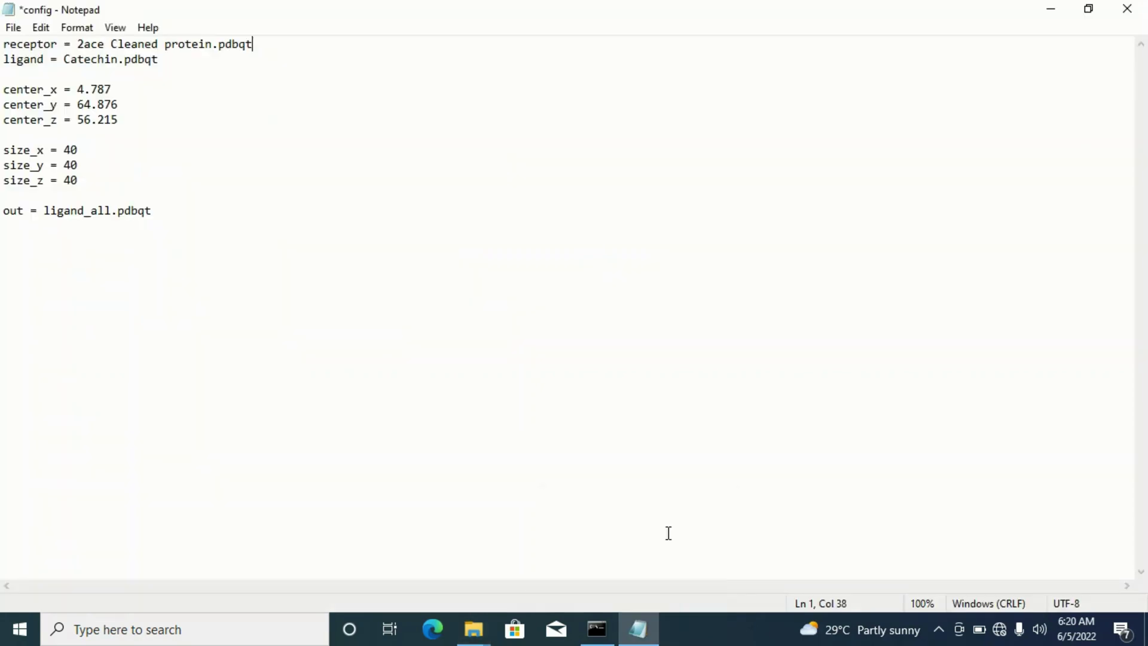
left_click_drag(160, 59, 66, 59)
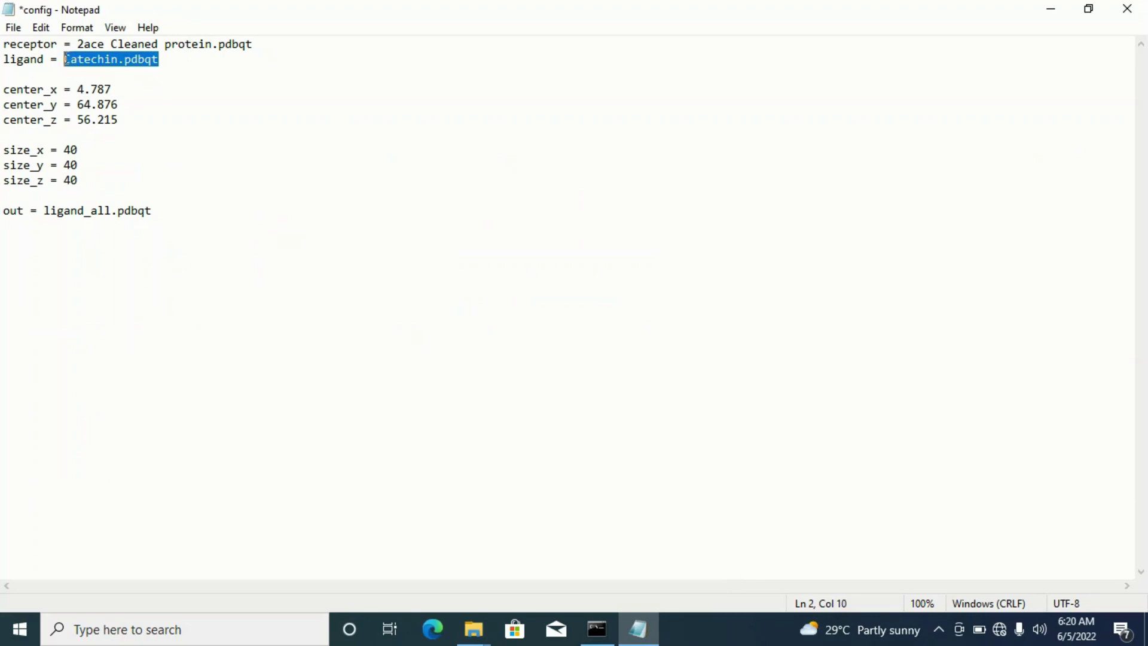
key("ctrl+v")
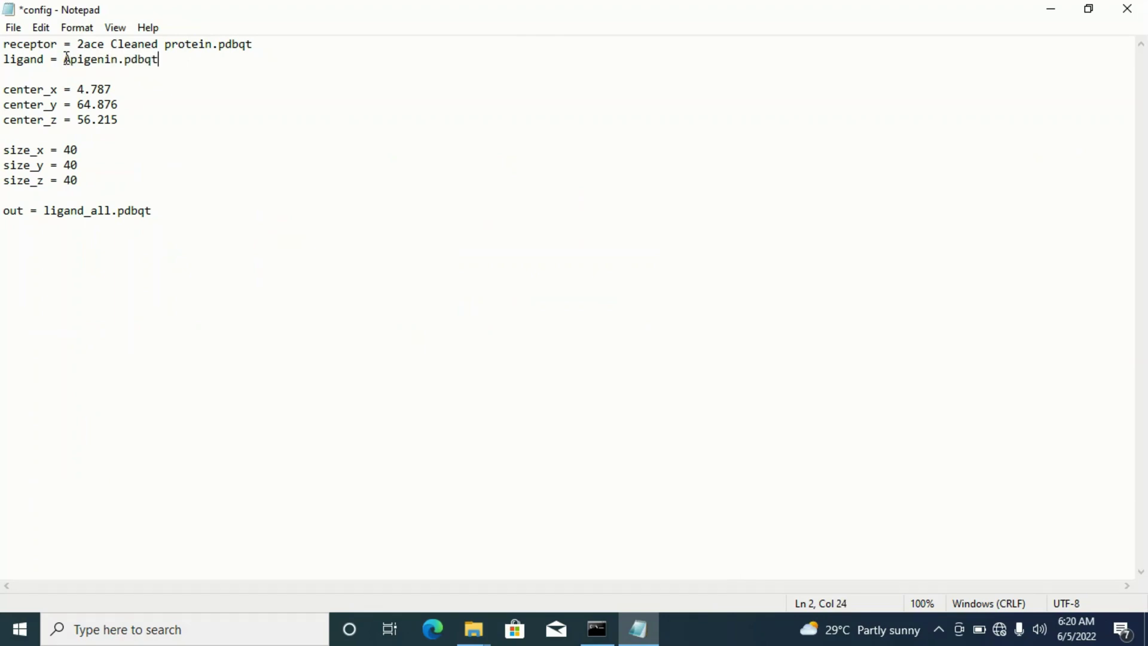
left_click(259, 236)
Open Grid file from the Docking tutorials folder with Notepad
mouse_move(475, 635)
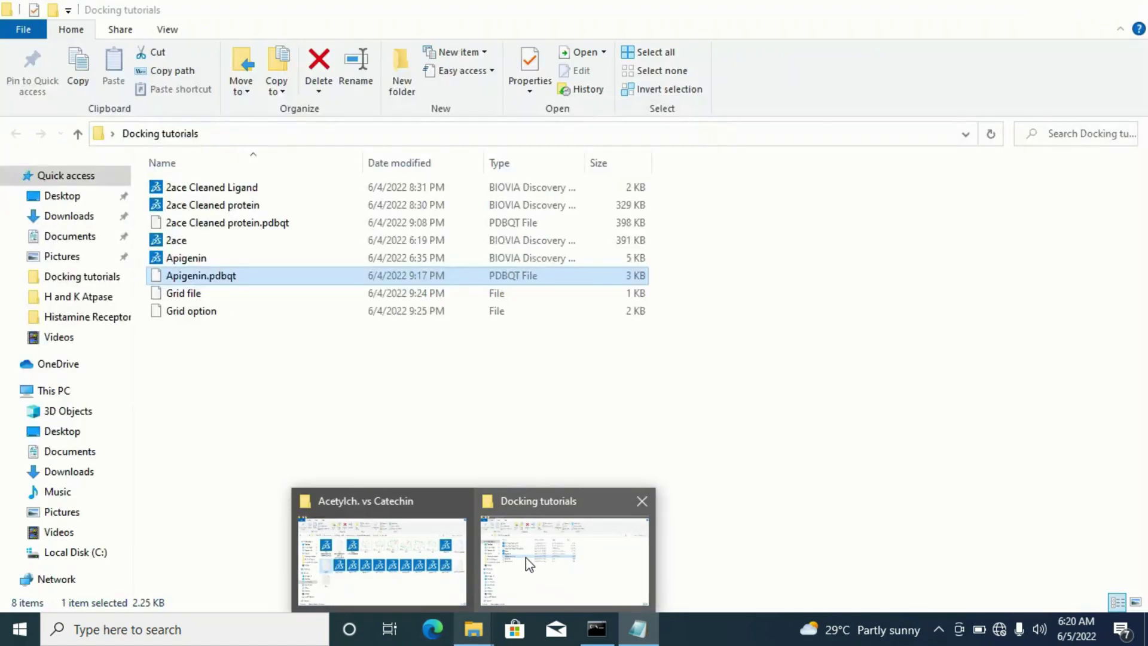
left_click(526, 557)
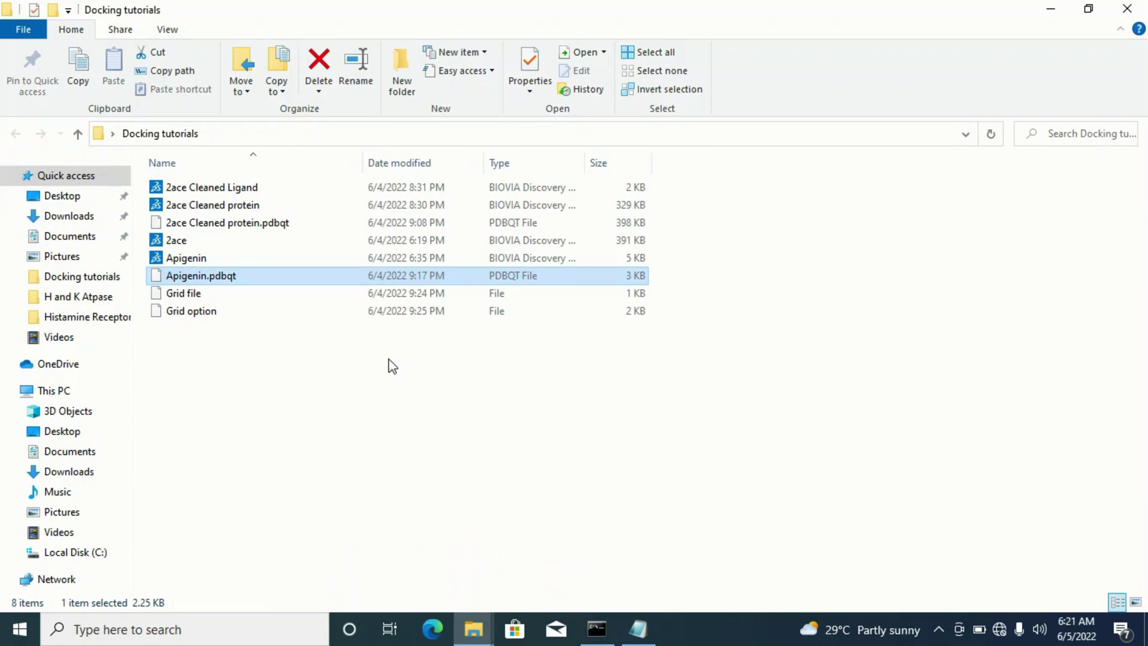
double_click(235, 296)
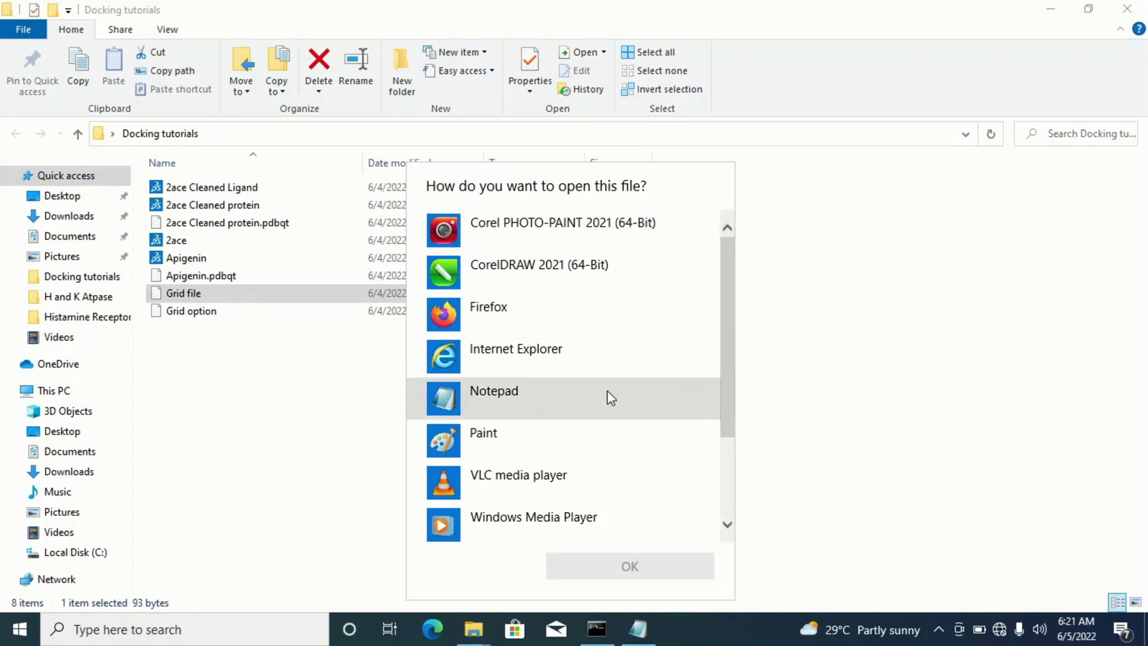
left_click(556, 396)
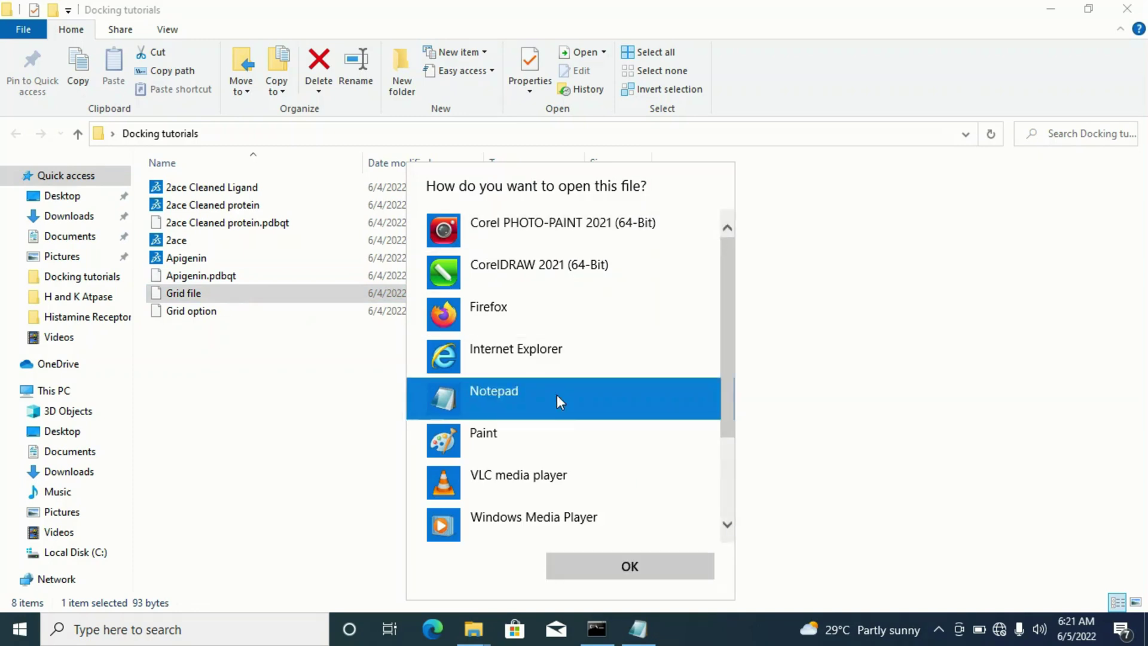
left_click(653, 567)
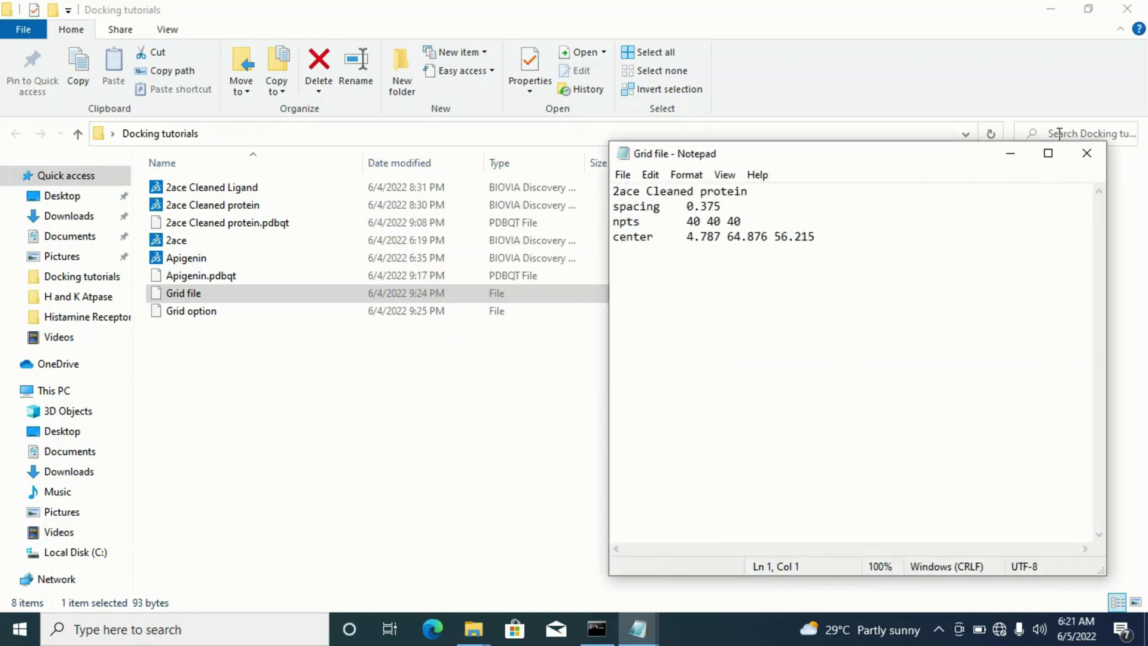
Minimize the Docking tutorials folder and the config file, and move the Grid file window across the desktop
left_click(1056, 8)
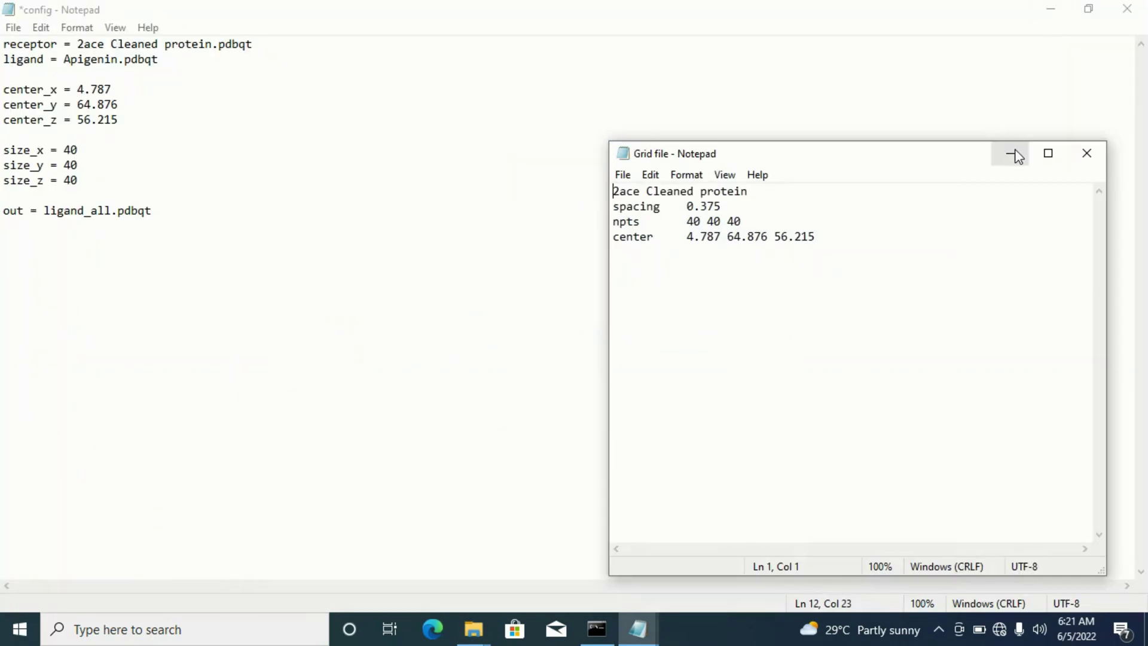
left_click(1050, 11)
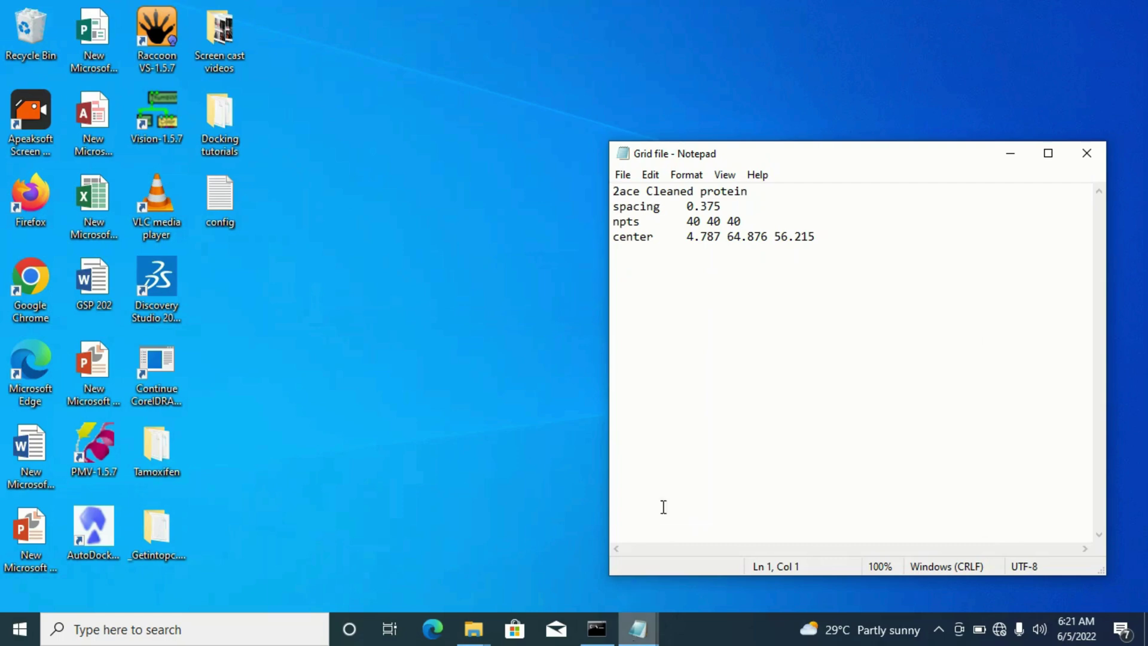
left_click_drag(754, 152, 458, 133)
Bring up the config file in a smaller window and arrange it beside Grid file, with both stretched down to the taskbar
mouse_move(637, 629)
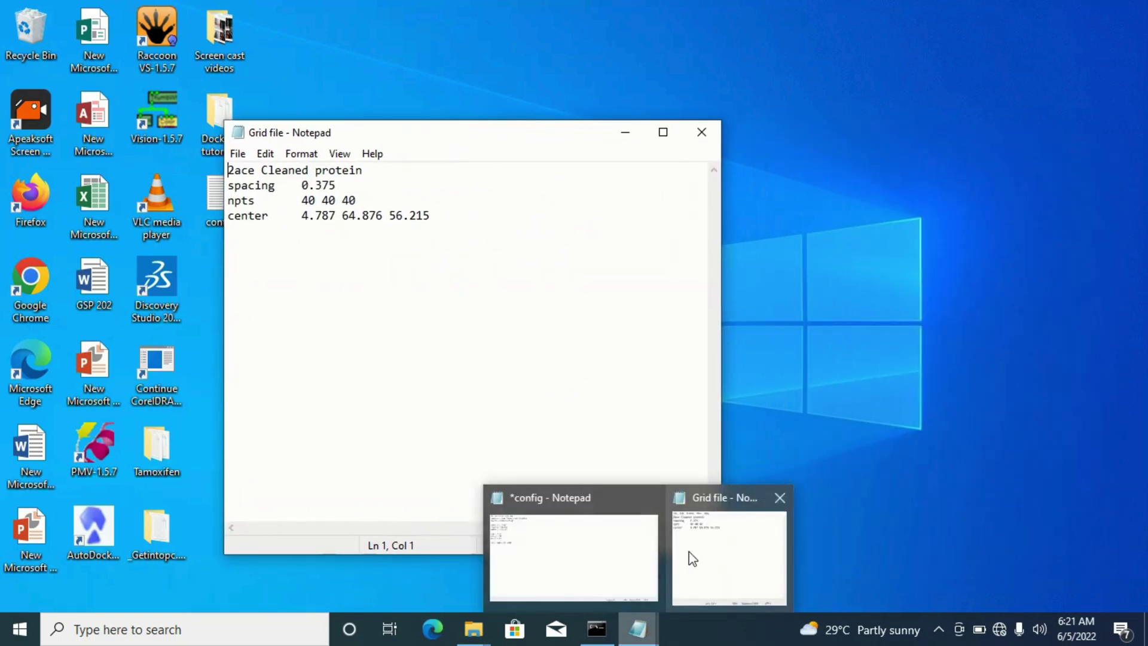
left_click(600, 548)
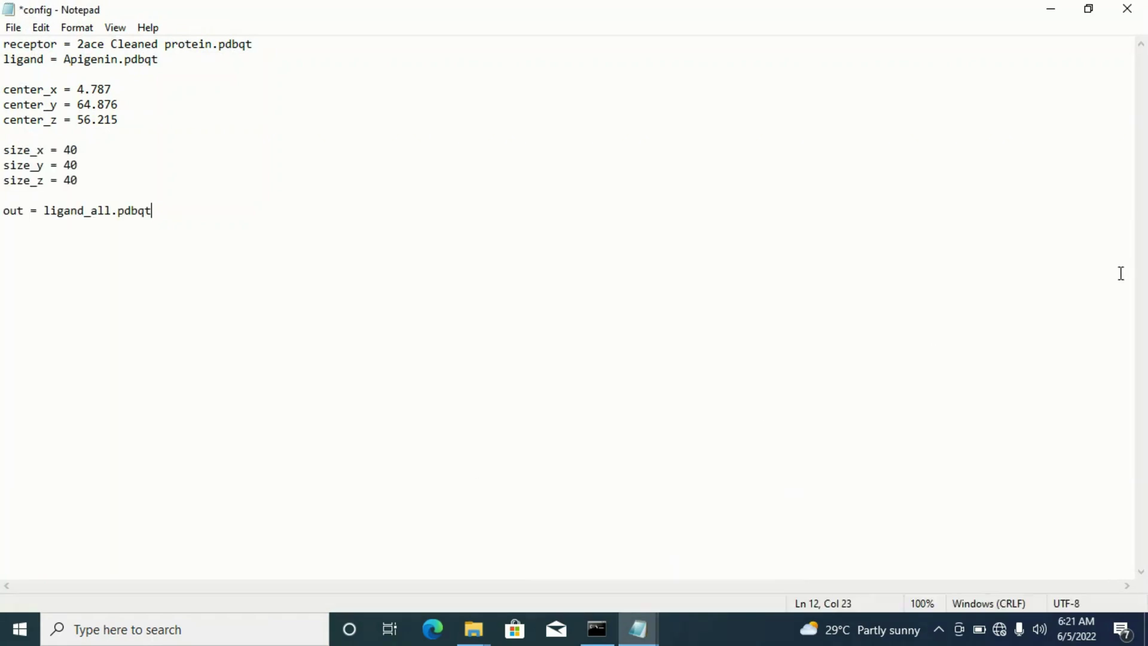
left_click(1084, 9)
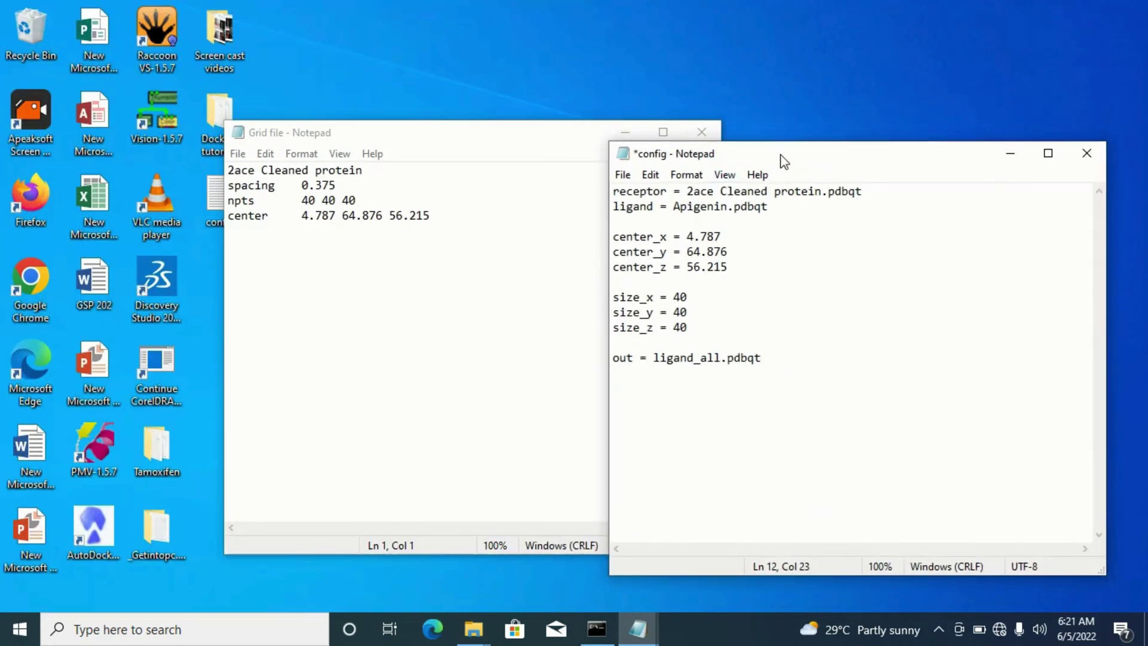
left_click_drag(776, 156, 839, 120)
left_click_drag(488, 146, 304, 48)
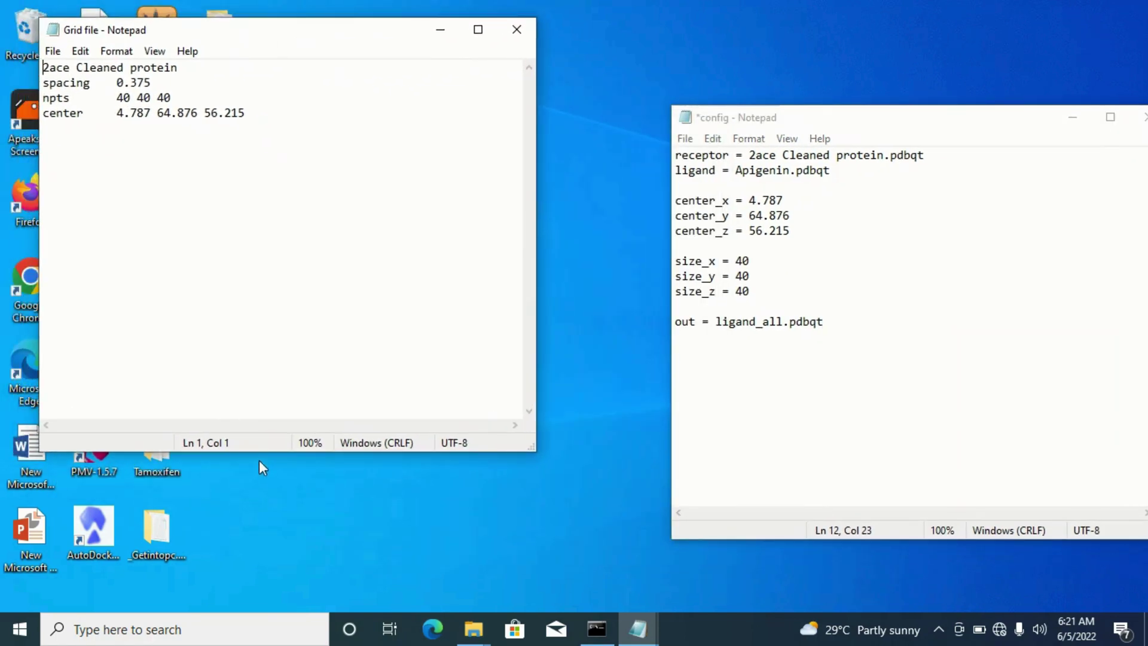
left_click_drag(261, 450, 235, 606)
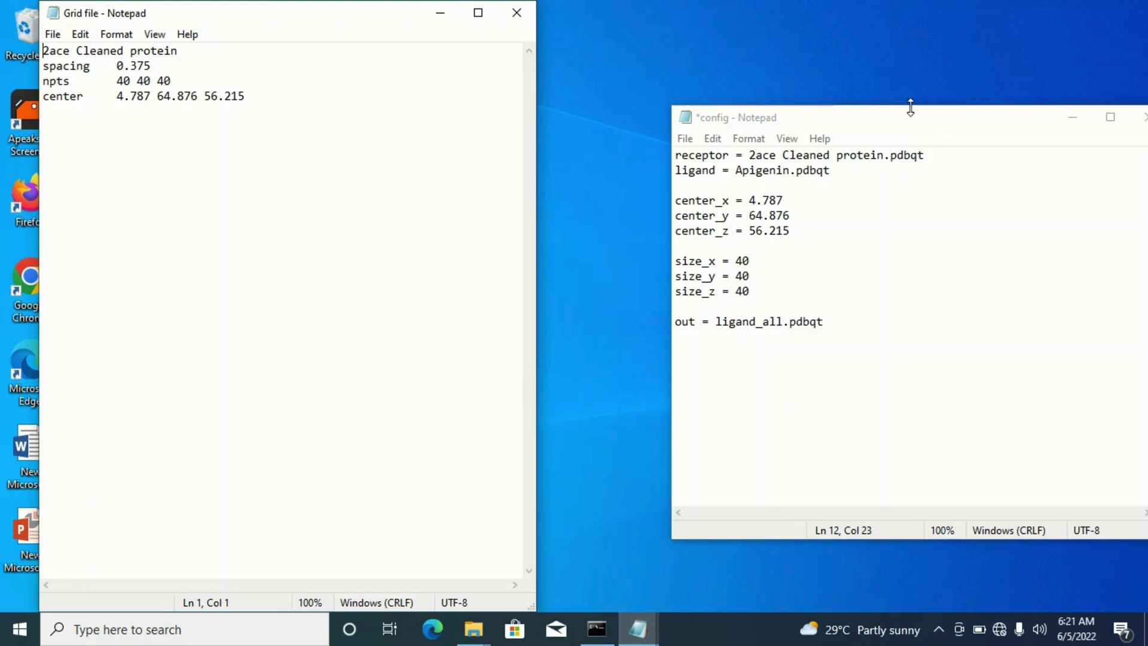
left_click_drag(910, 105, 877, 11)
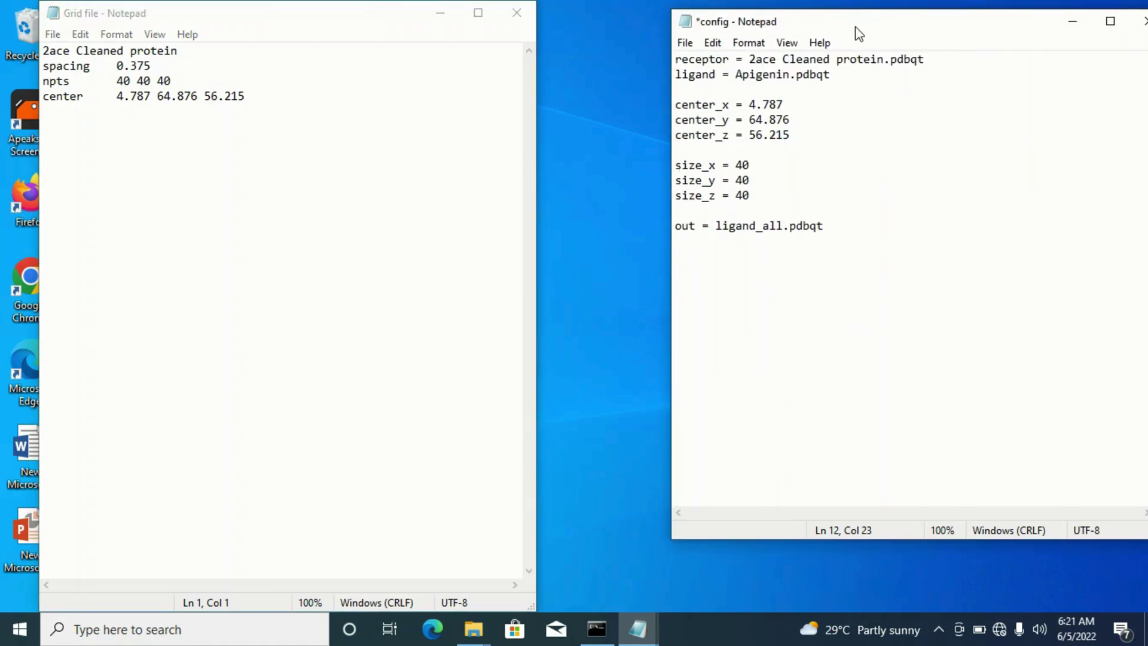
left_click_drag(854, 27, 728, 21)
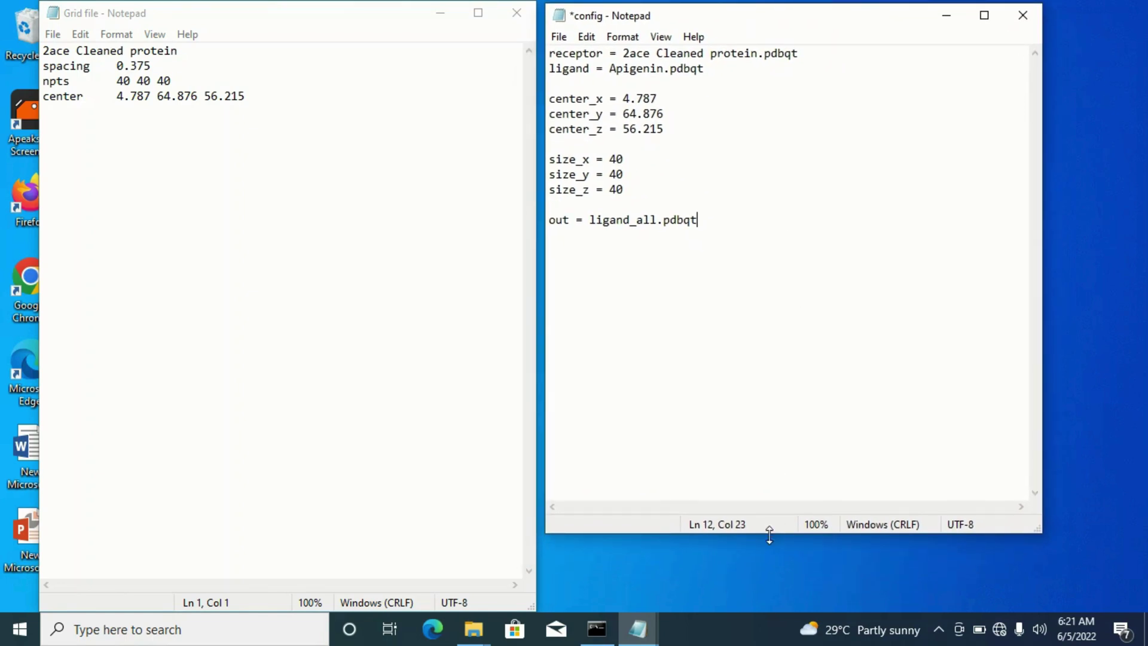
left_click_drag(771, 534, 770, 609)
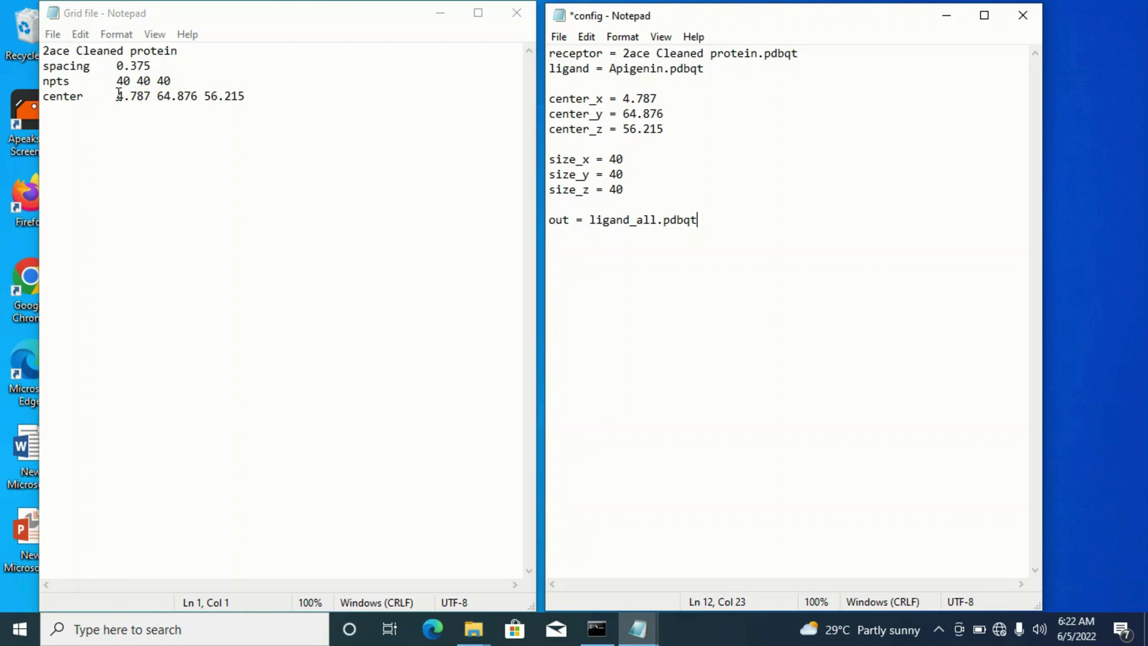
Copy the first center coordinate, 4.787, from Grid file and paste it over the center_x value in the config file
left_click_drag(117, 96, 150, 92)
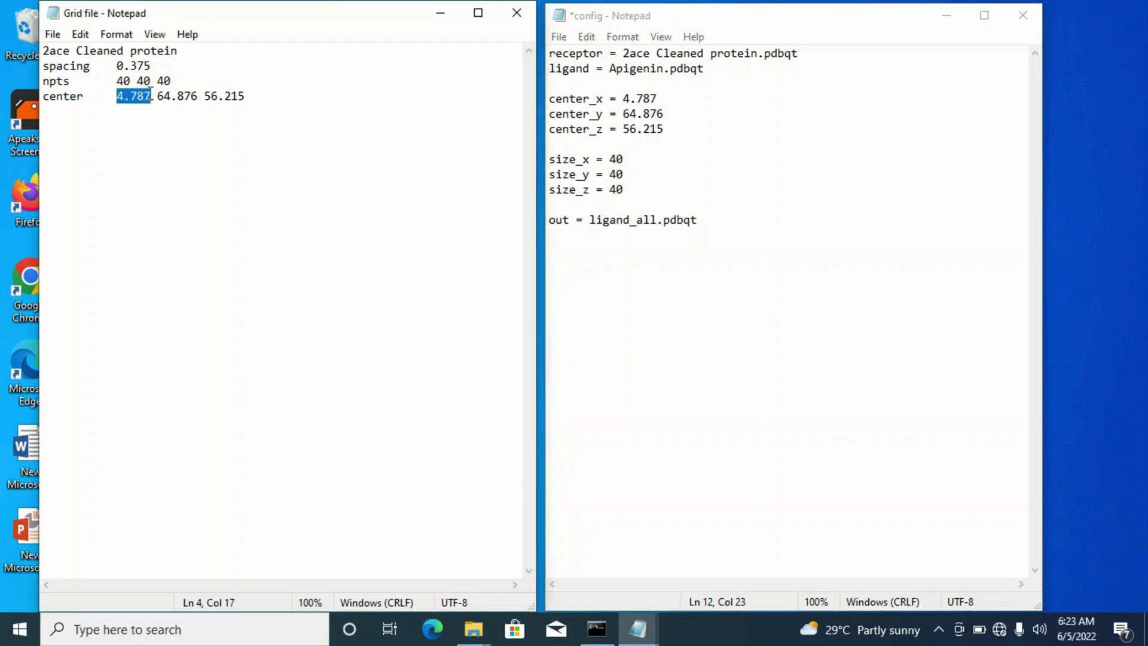
right_click(125, 104)
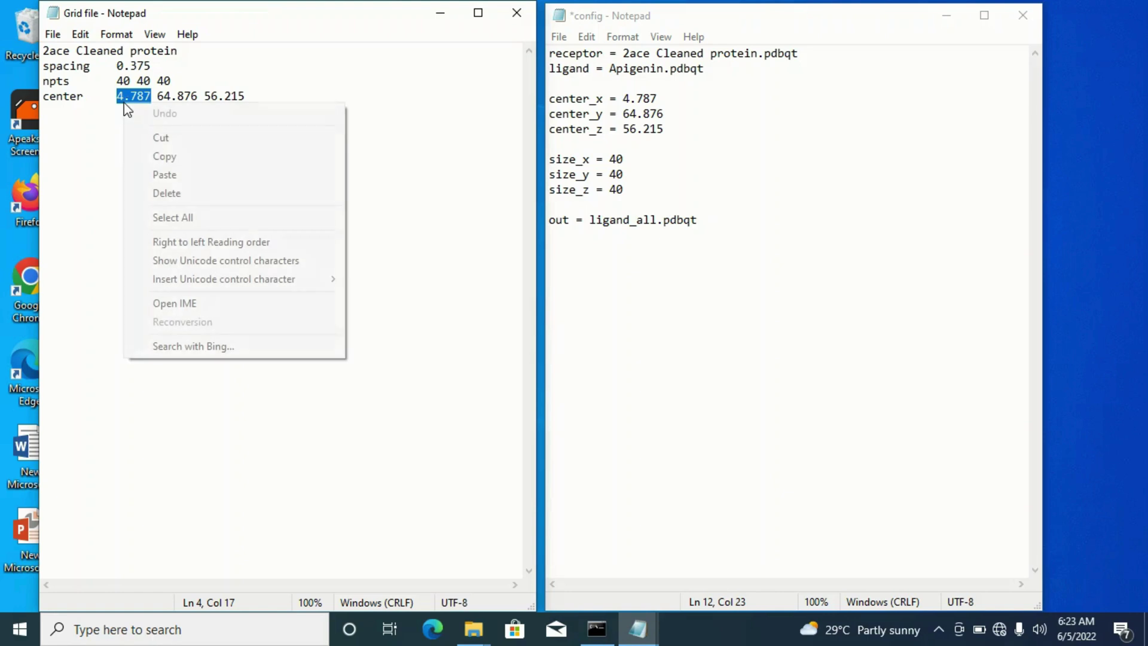
left_click(187, 158)
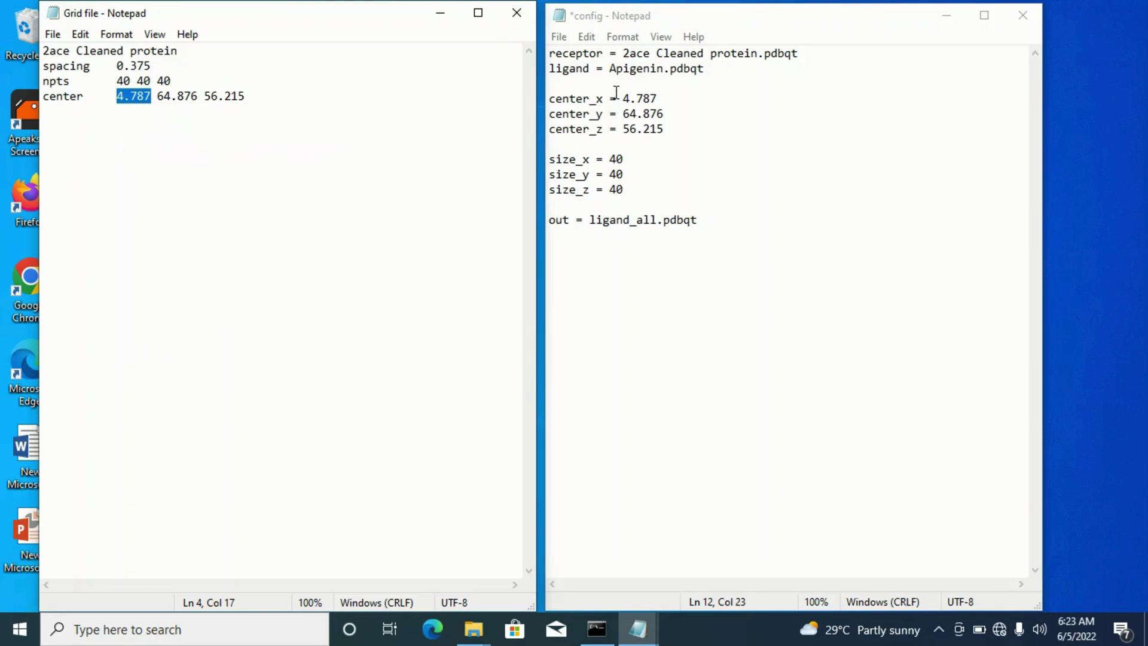
left_click_drag(624, 98, 656, 98)
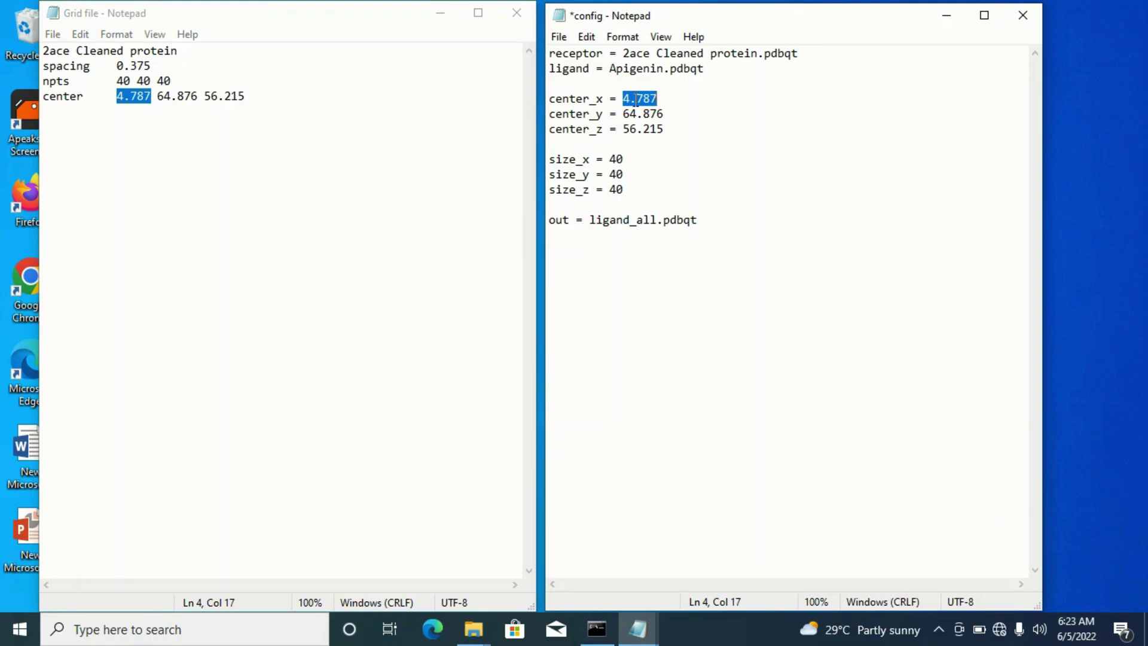
key("ctrl+v")
Replace the config file's center_y with 64.876 and center_z with 56.215, copied from the center line of Grid file
left_click_drag(157, 98, 197, 96)
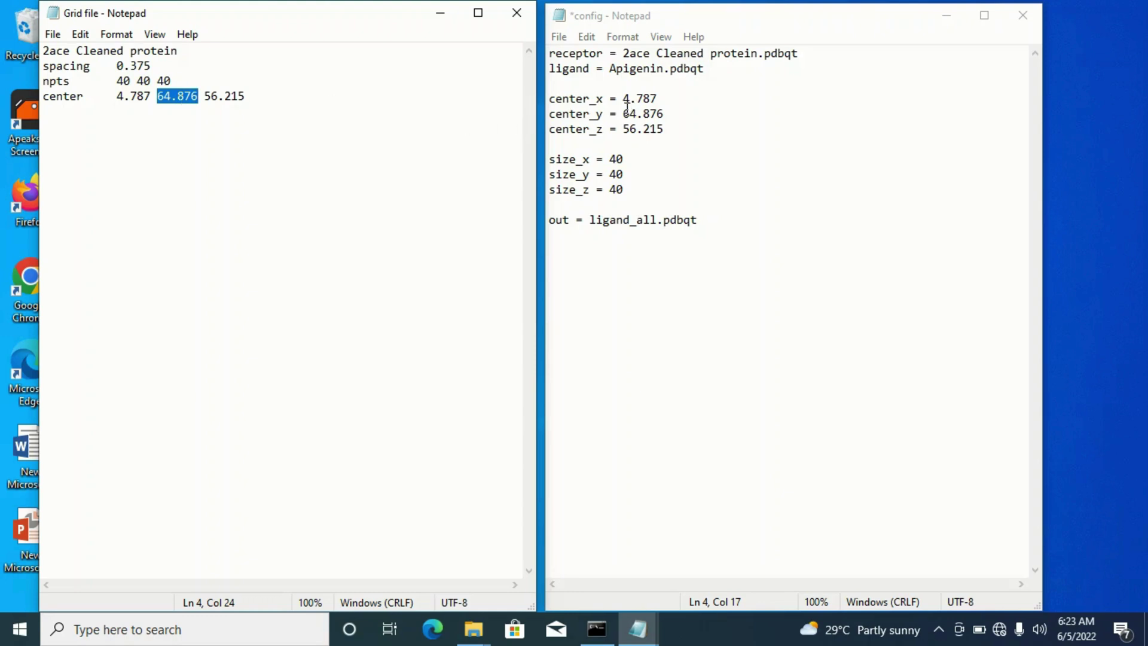
left_click_drag(623, 113, 665, 113)
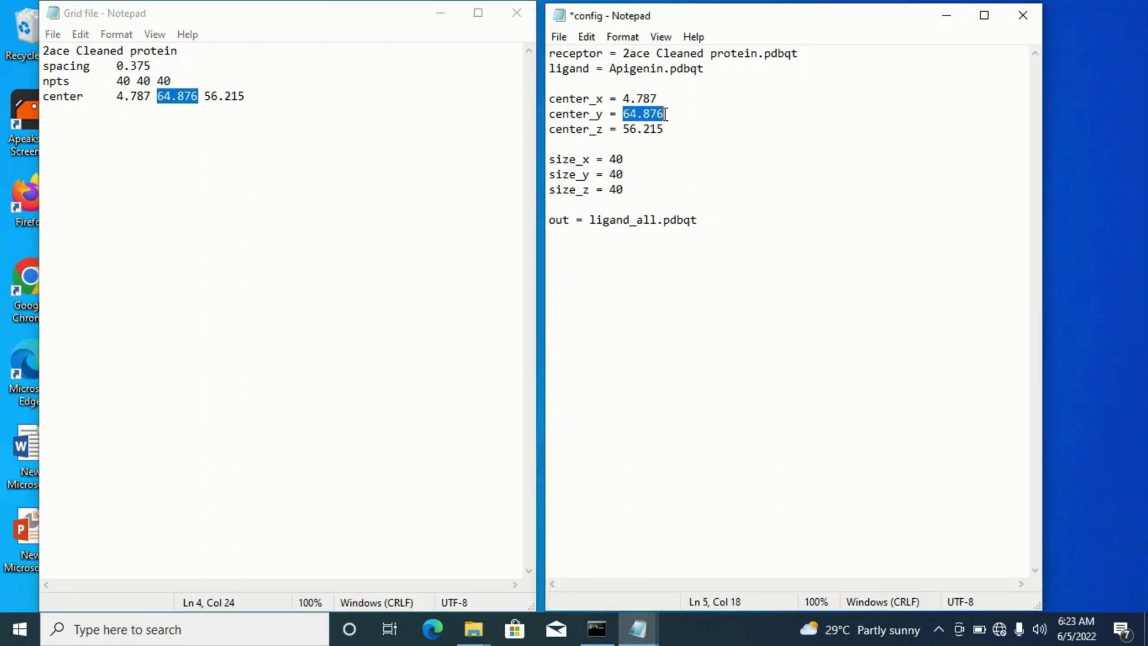
key("ctrl+v")
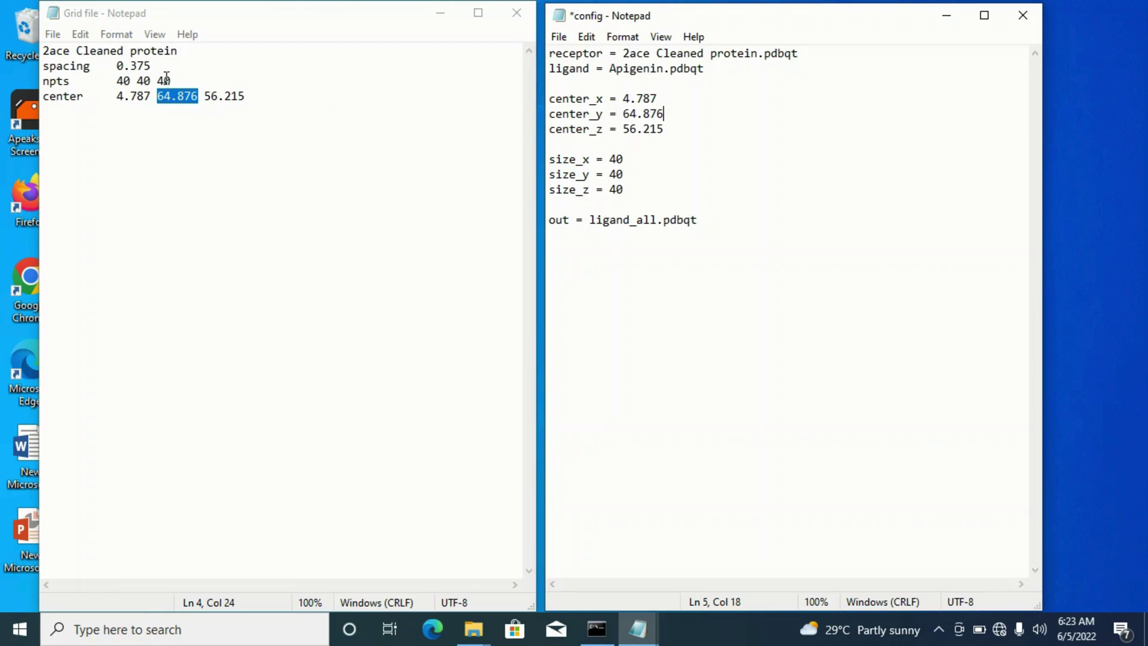
left_click_drag(204, 95, 243, 103)
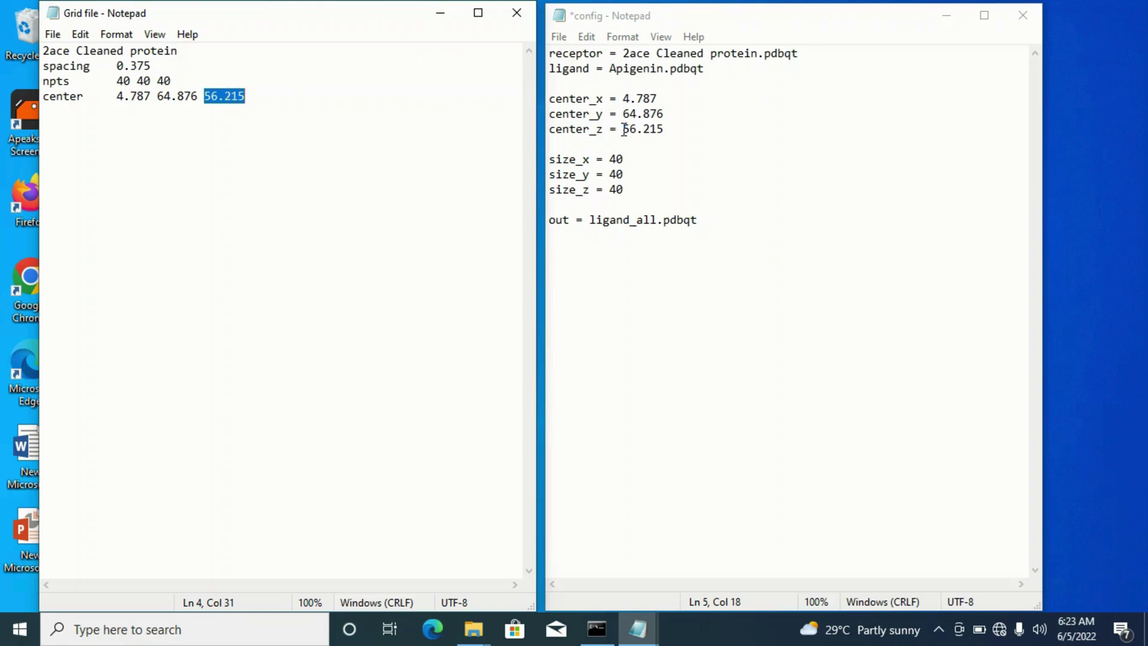
left_click_drag(623, 128, 662, 129)
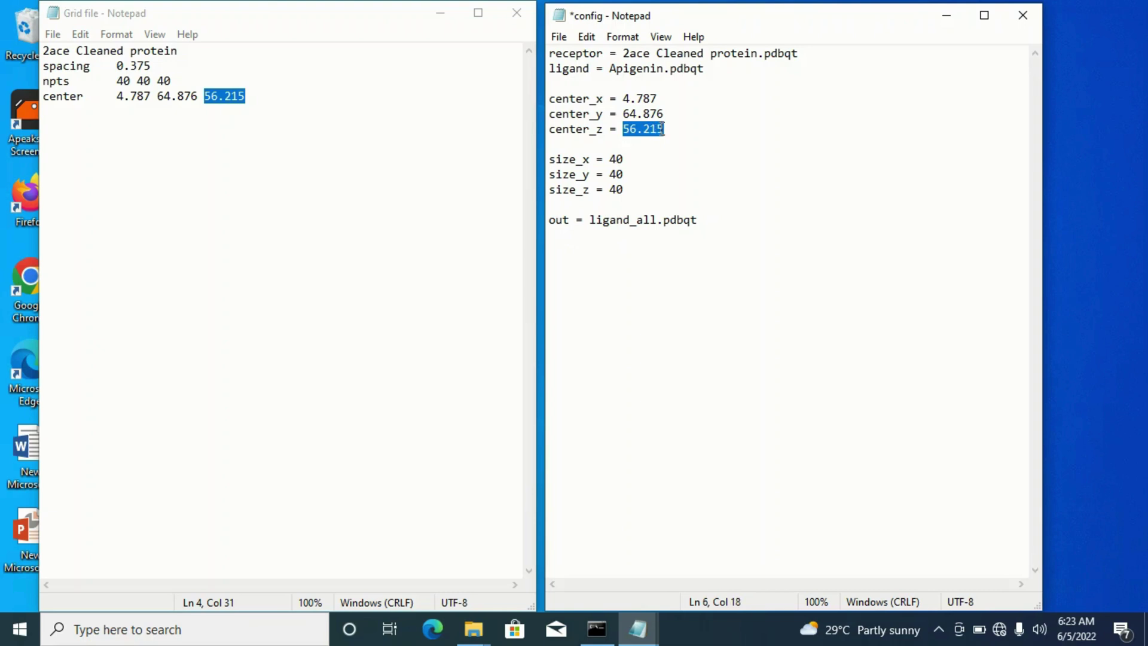
key("ctrl+v")
Close Grid file, maximize the config file, and save it as a text document named config in the Docking tutorials folder
left_click(517, 18)
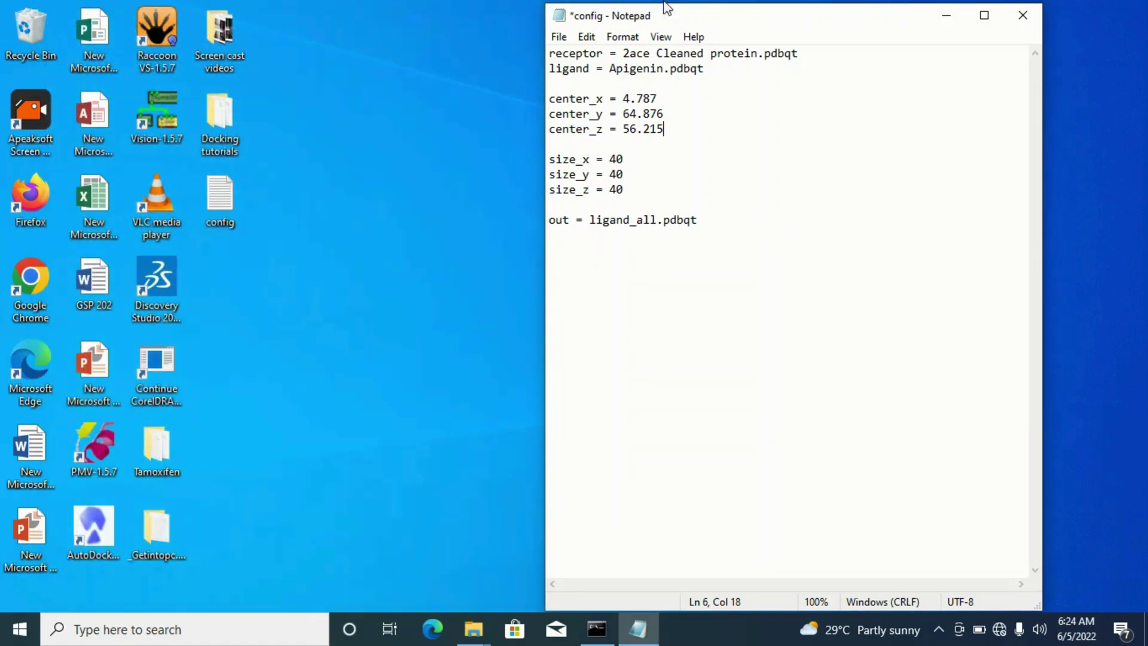
left_click(985, 16)
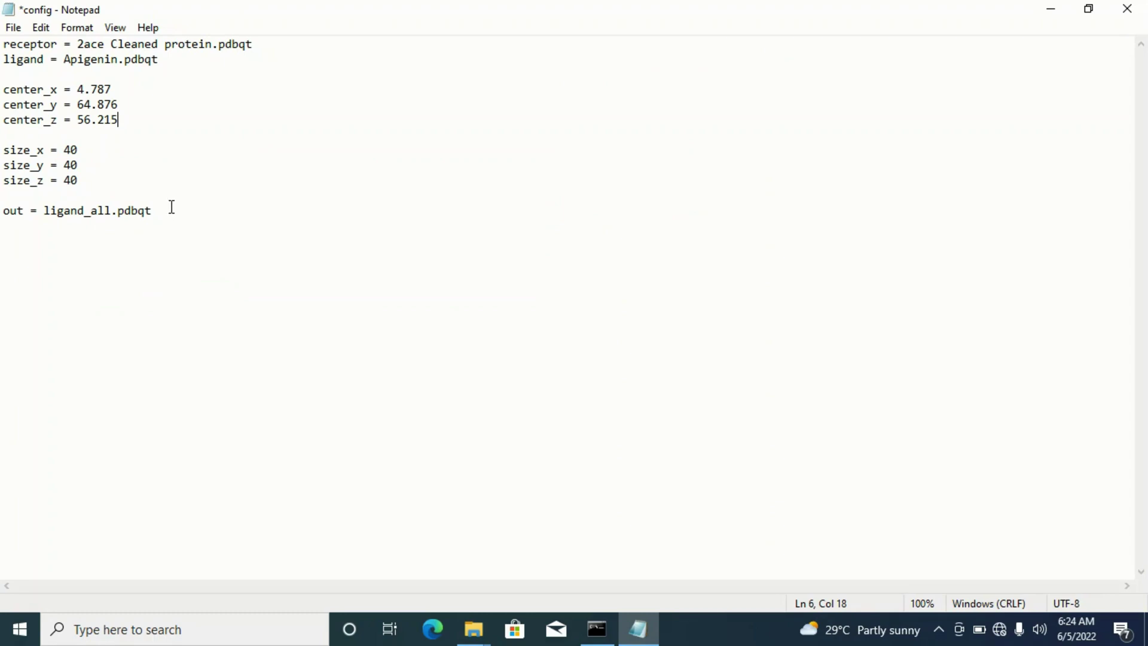
left_click(14, 28)
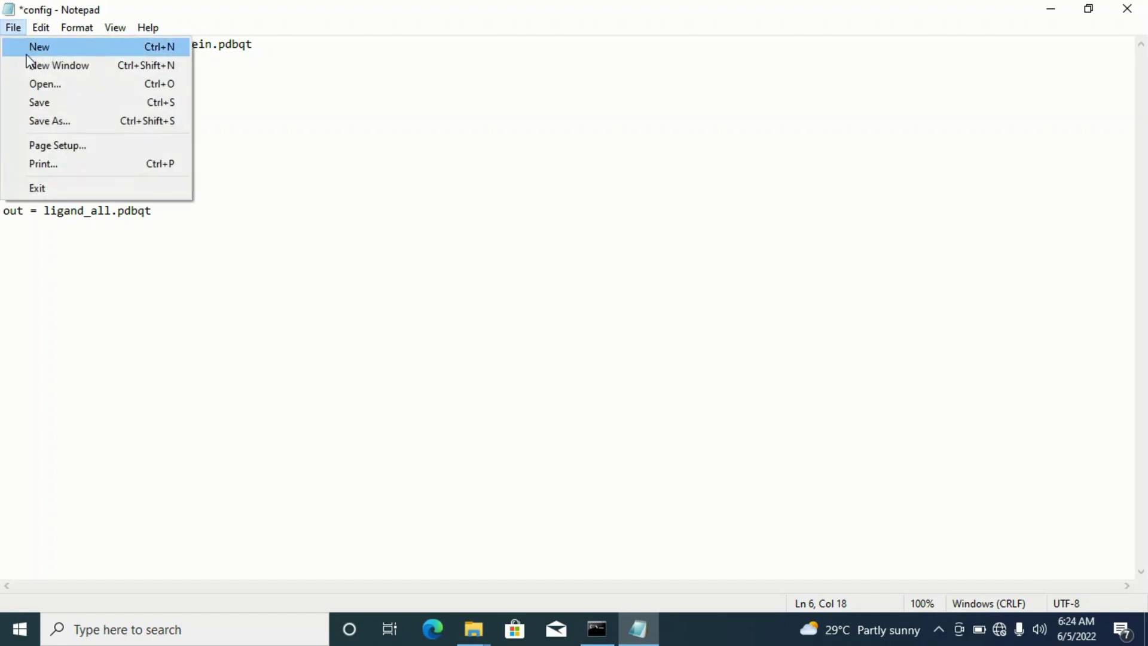
left_click(47, 120)
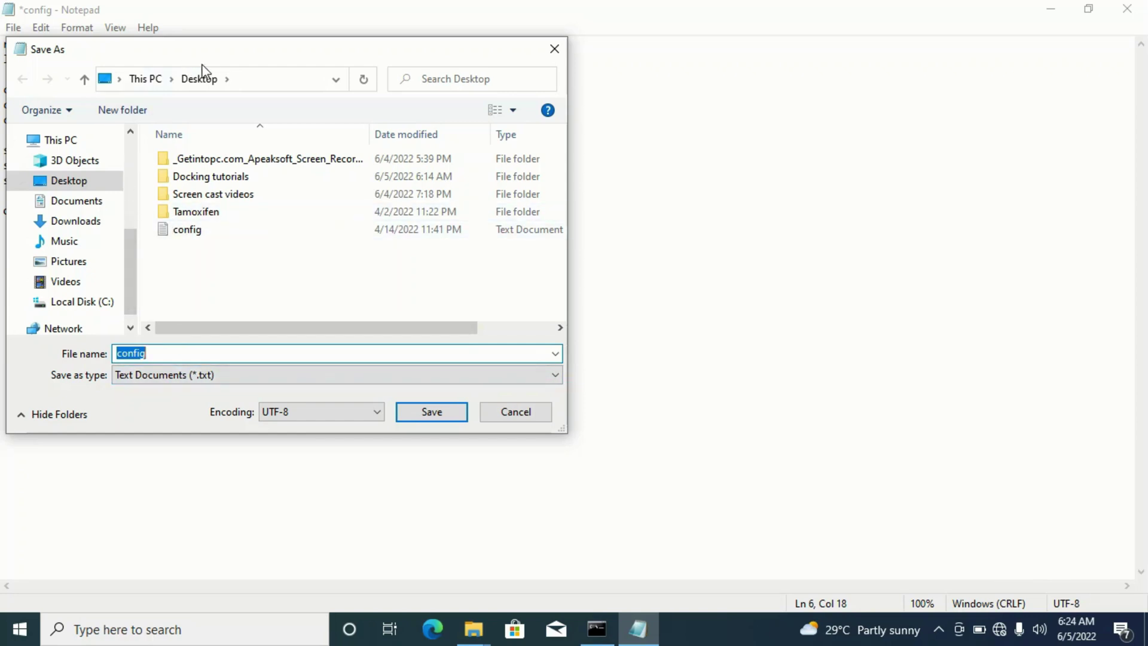
double_click(211, 178)
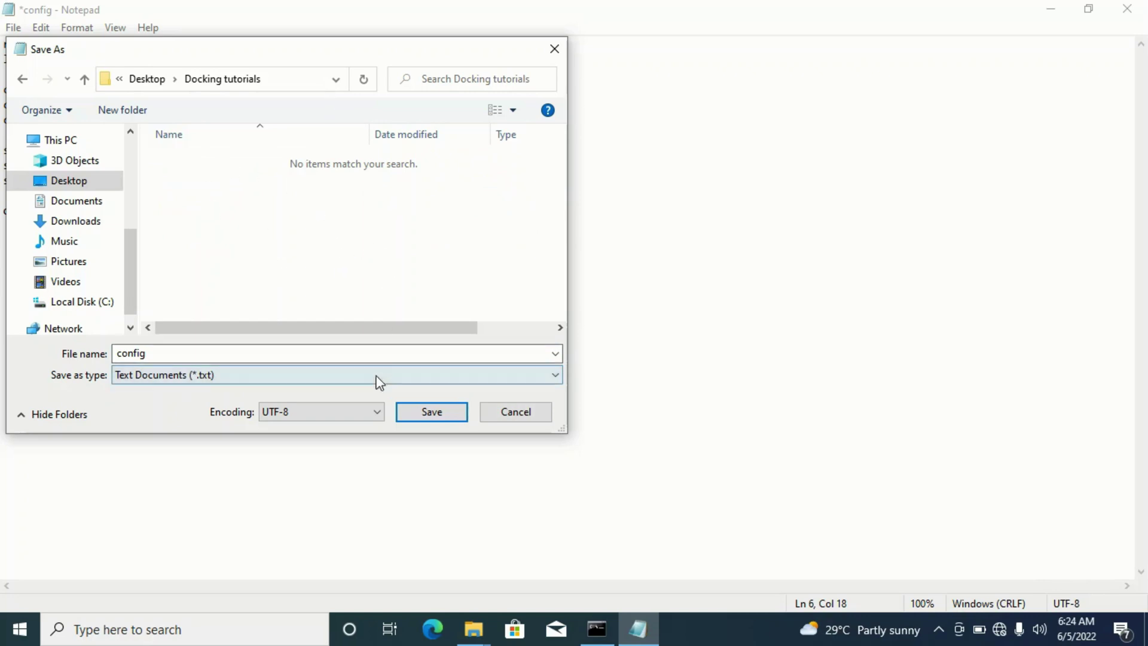
left_click(437, 417)
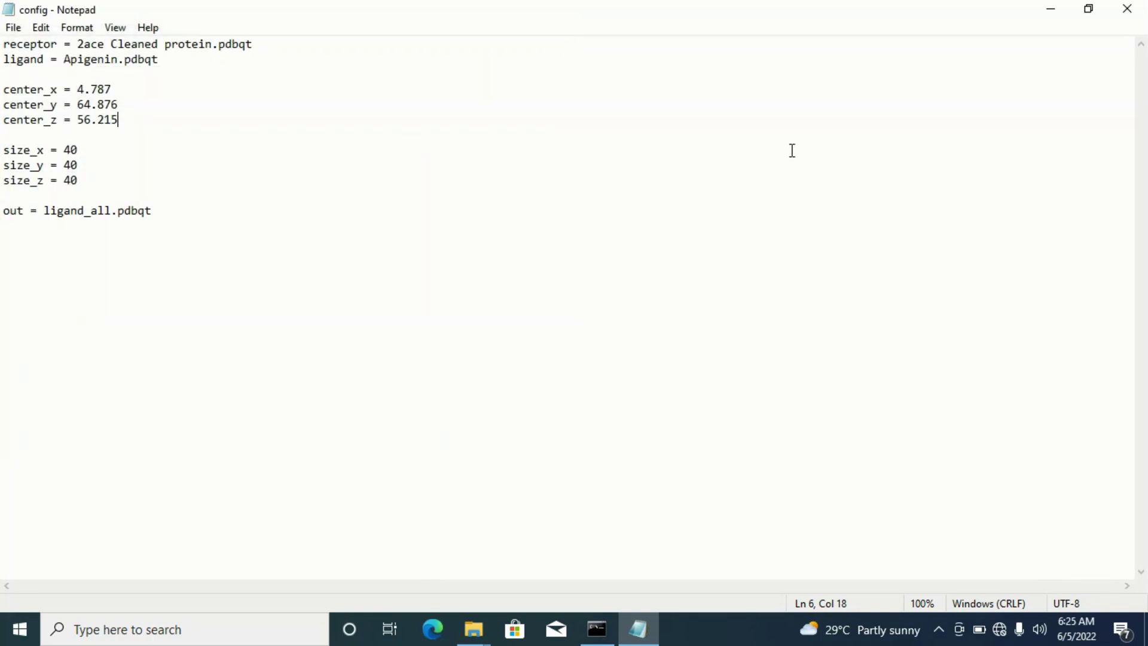
Minimize the config file, open the Docking tutorials folder maximized, and select the saved config file
left_click(1047, 10)
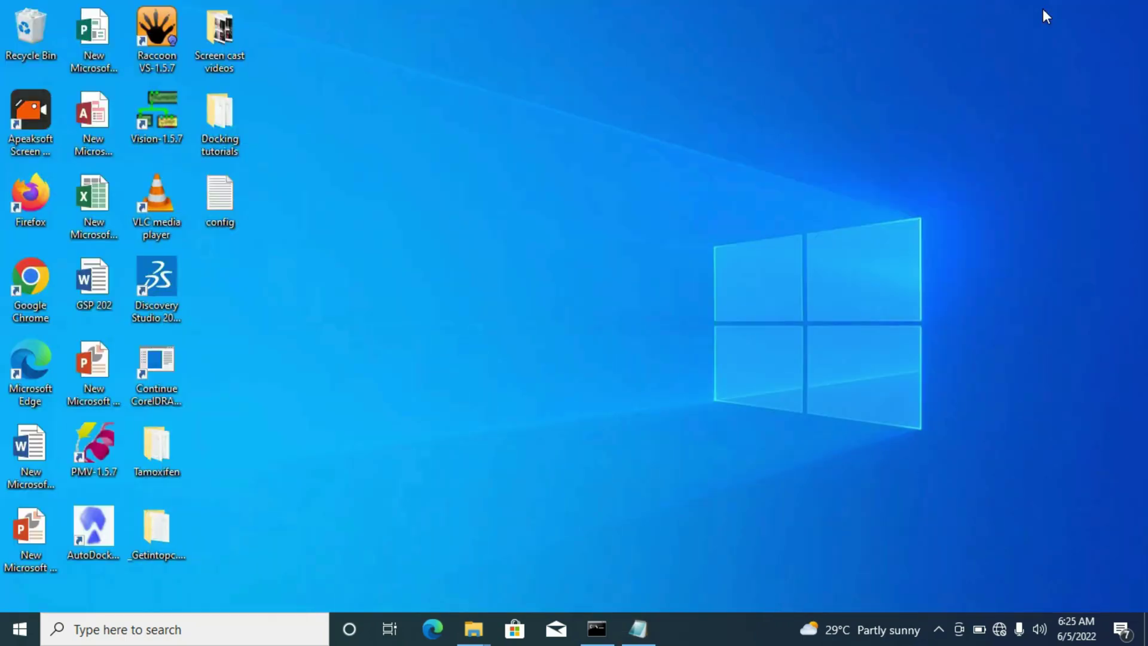
double_click(232, 108)
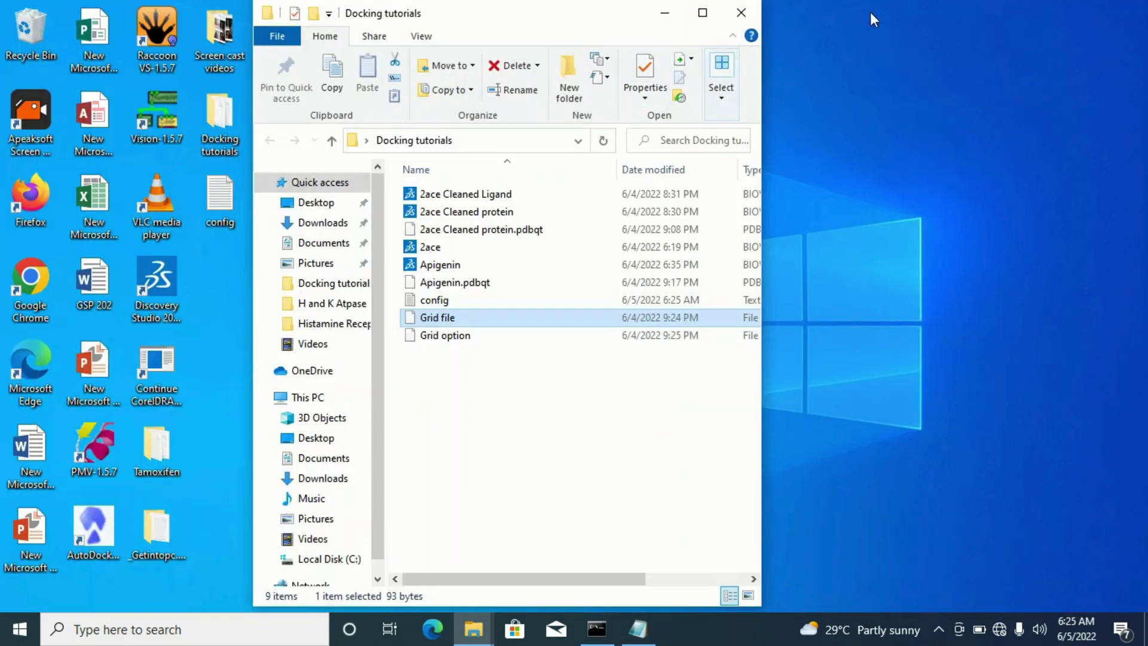
left_click(702, 12)
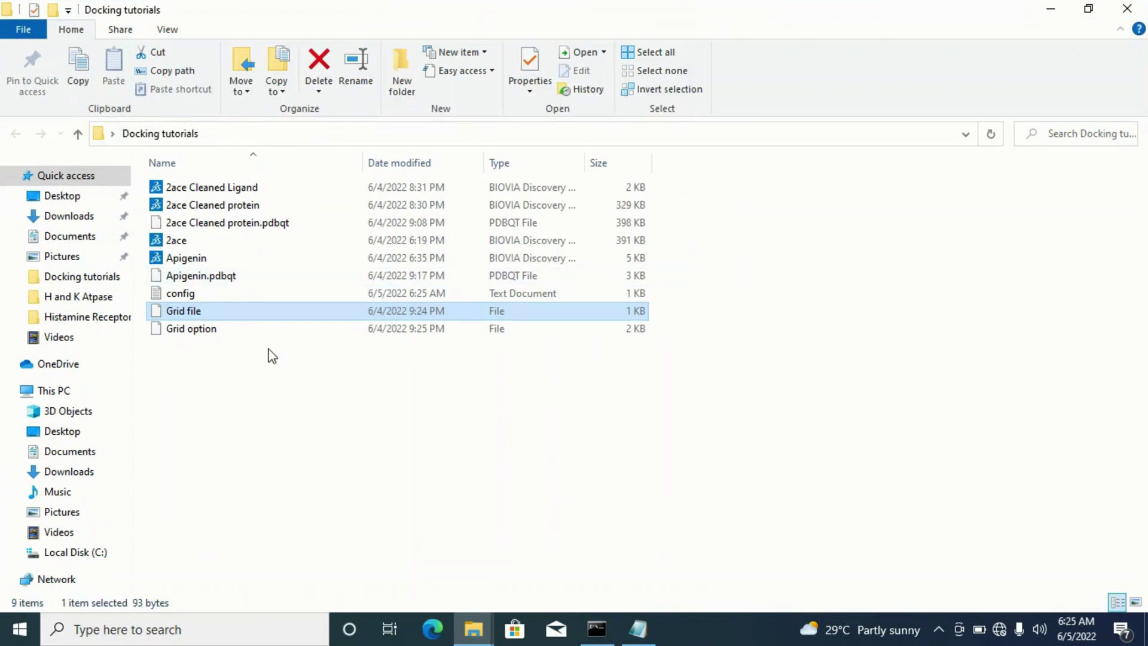
left_click(223, 296)
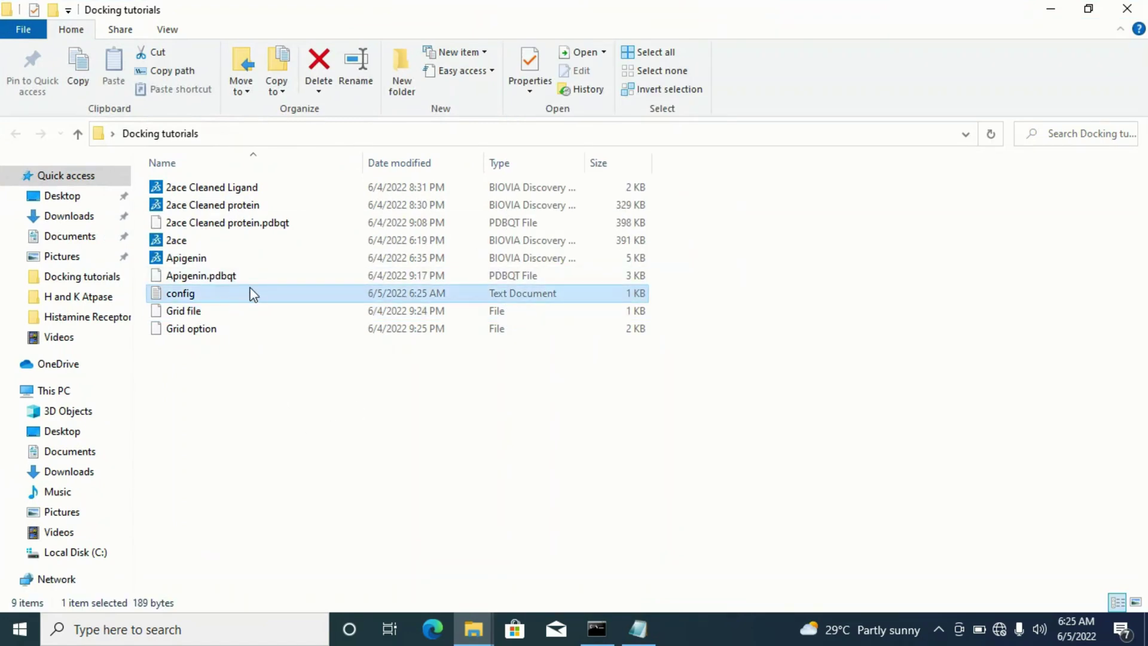